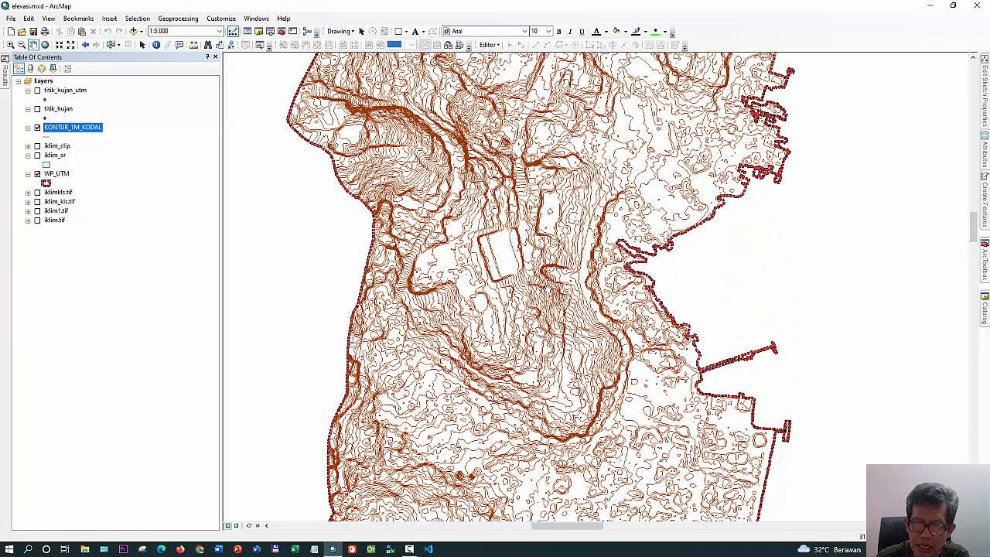
Examine the KONTUR_1M_KODAL contour lines along the WP_UTM boundary at several zoom levels
scroll(537, 256, up, 3)
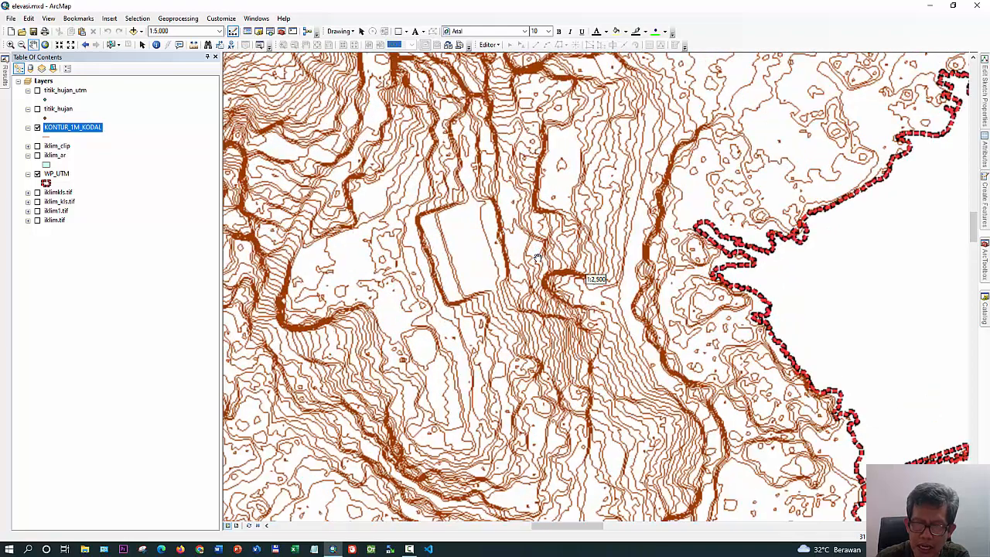
scroll(544, 265, down, 3)
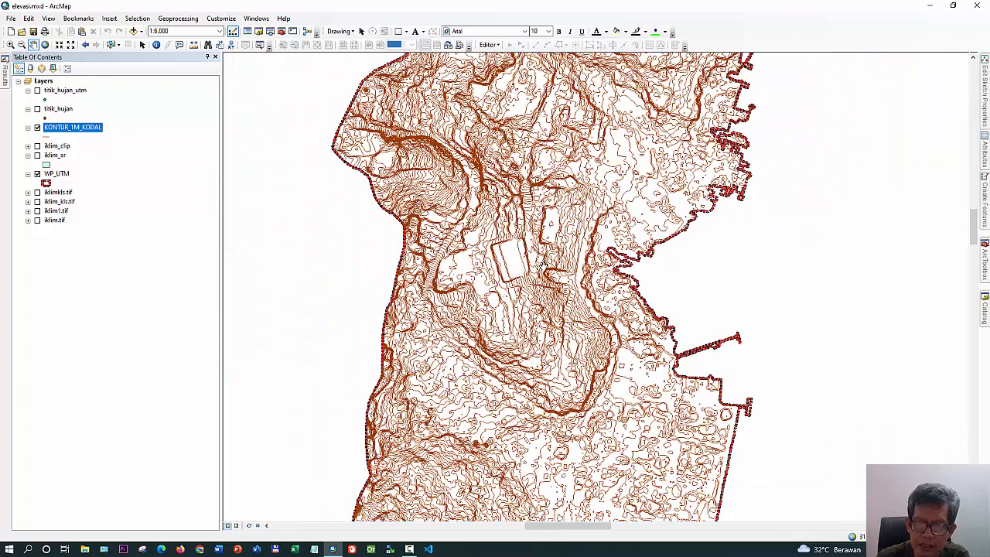
drag(564, 448, 545, 292)
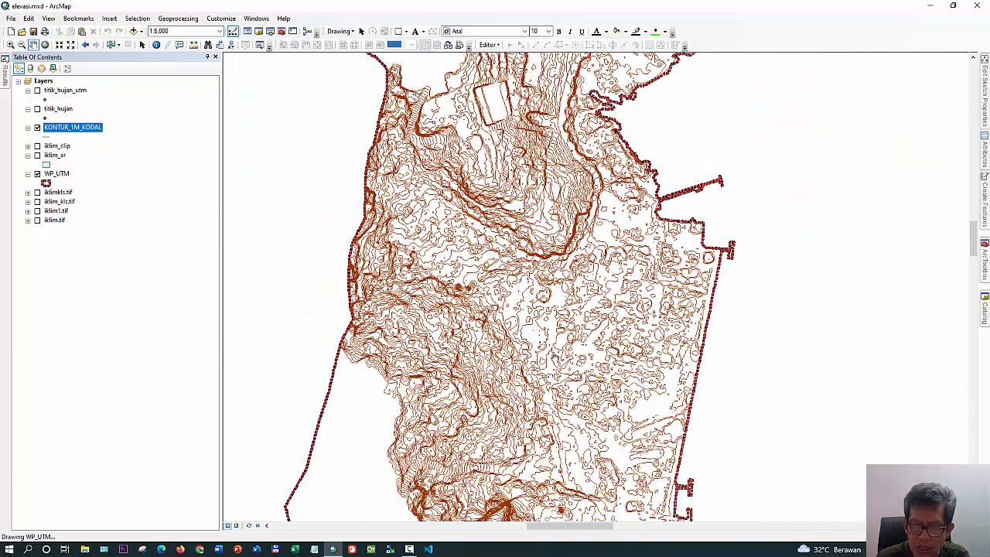
drag(558, 367, 552, 232)
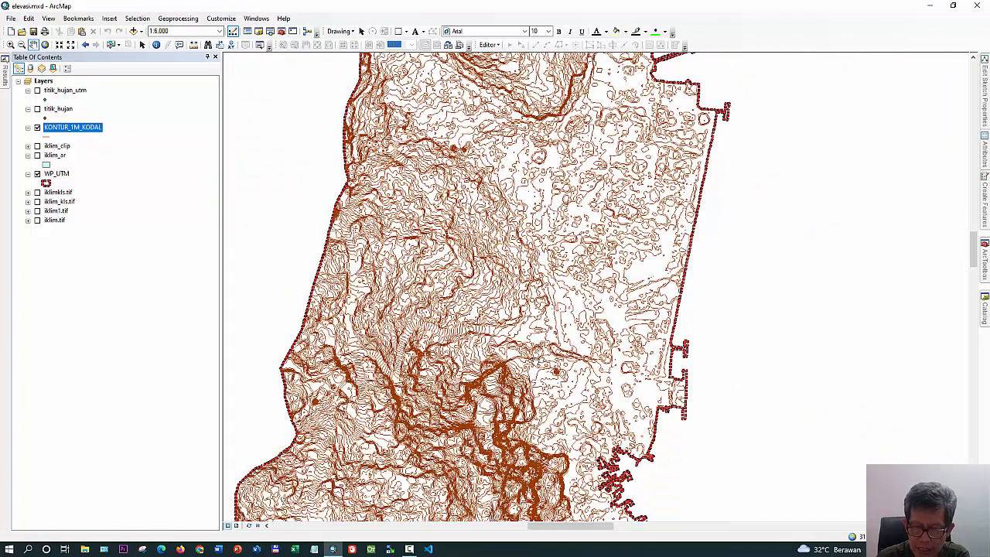
drag(535, 358, 567, 224)
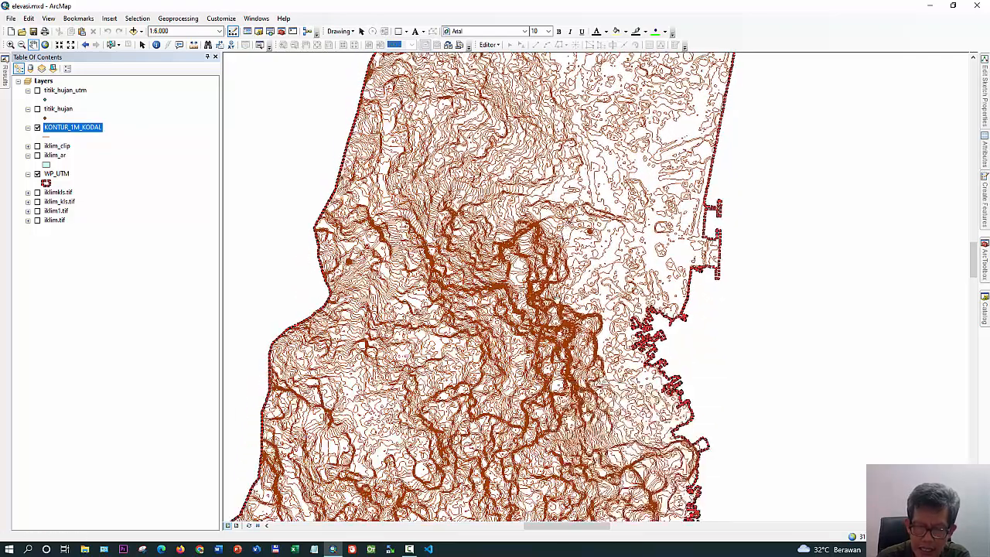
drag(534, 354, 609, 243)
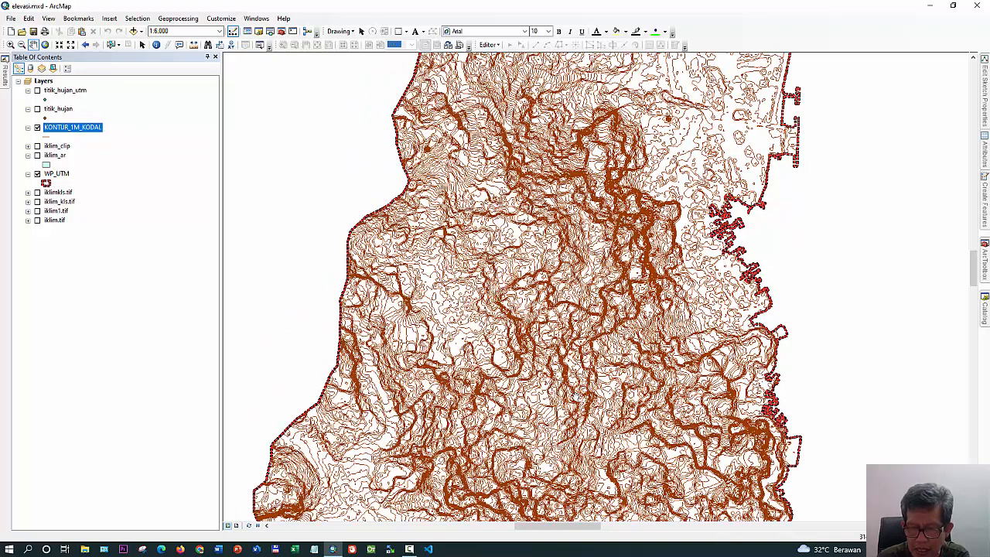
drag(563, 406, 577, 269)
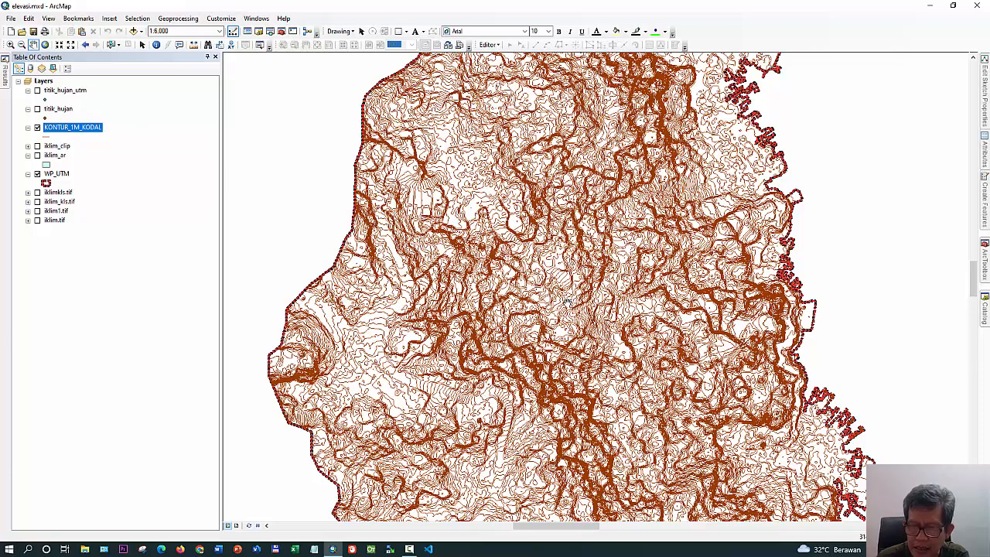
scroll(568, 301, up, 3)
scroll(568, 302, down, 4)
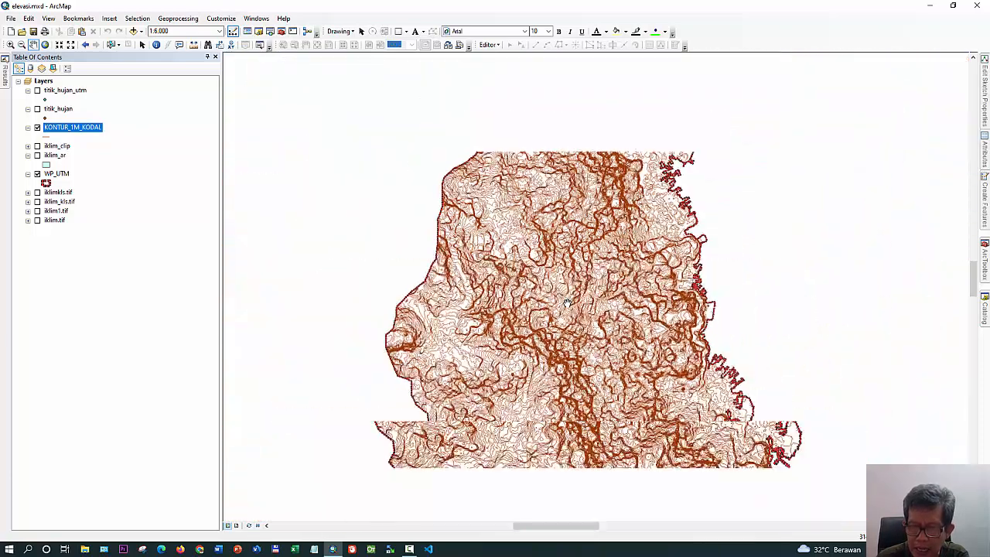
scroll(567, 302, down, 3)
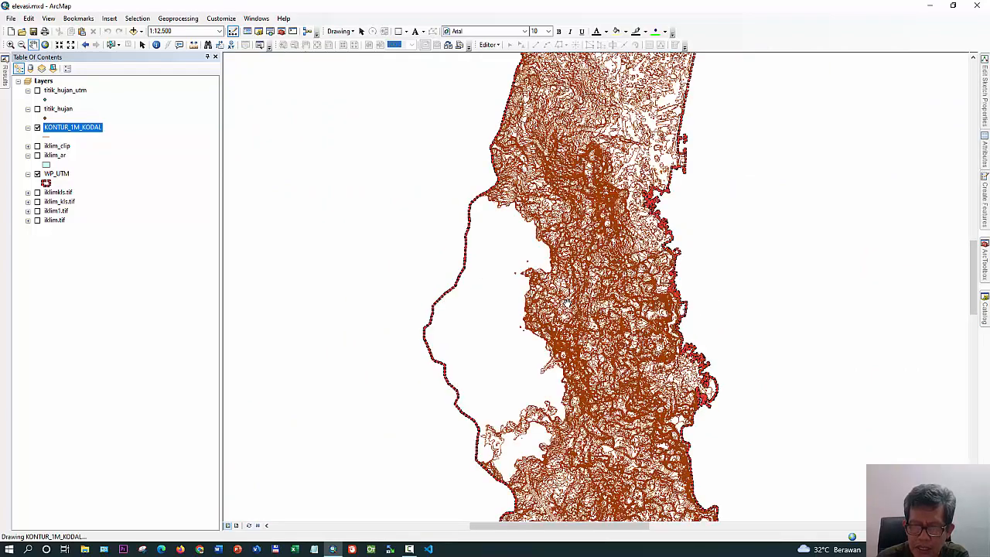
drag(602, 286, 566, 381)
drag(564, 124, 509, 251)
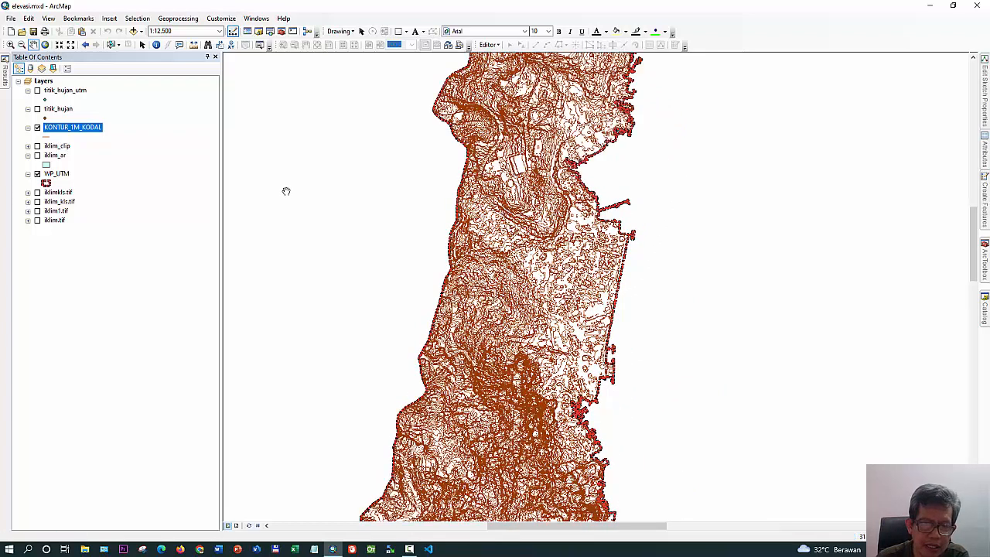
Open the attribute table of the KONTUR_1M_KODAL layer and widen its window
right_click(94, 131)
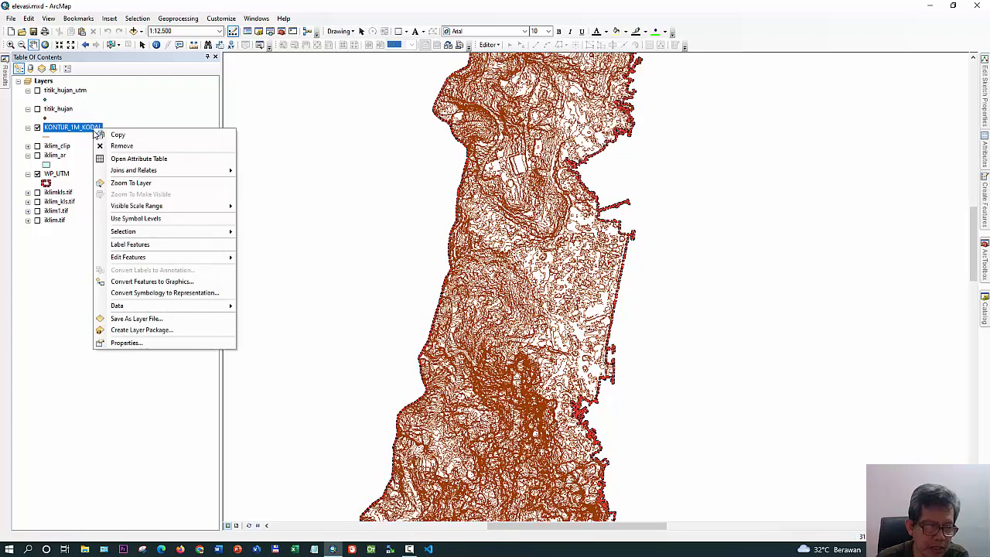
click(114, 159)
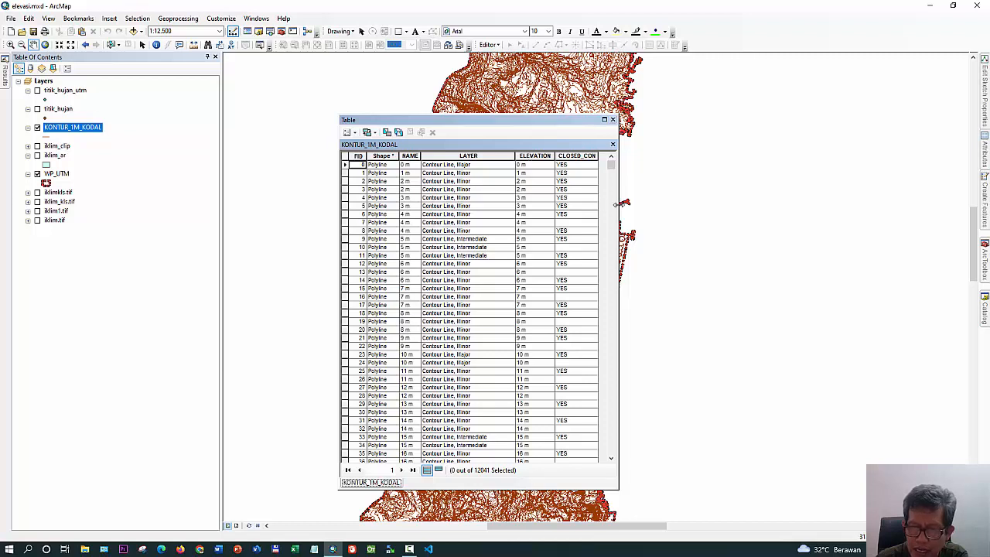
drag(616, 203, 760, 222)
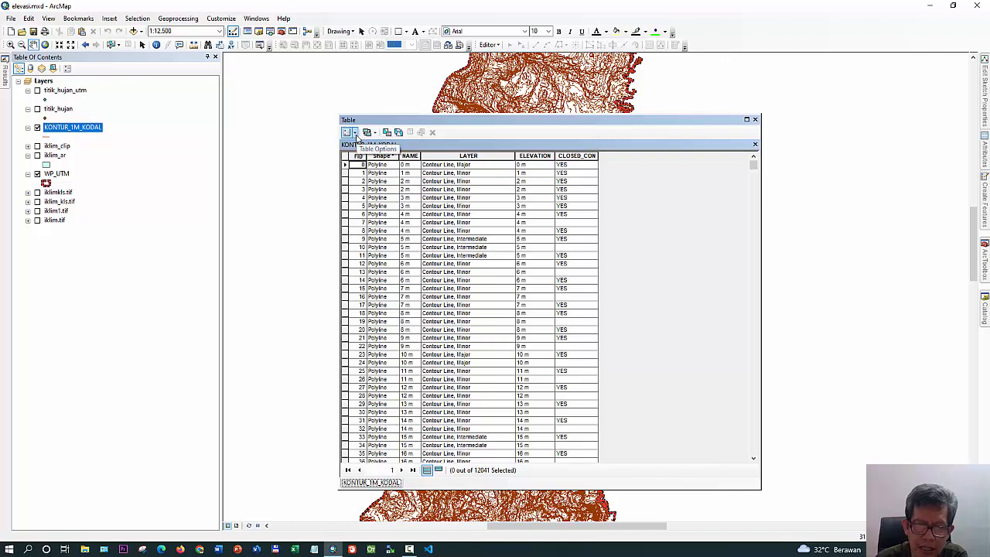
Add a Short Integer field named Elevasi to the KONTUR_1M_KODAL table
click(355, 133)
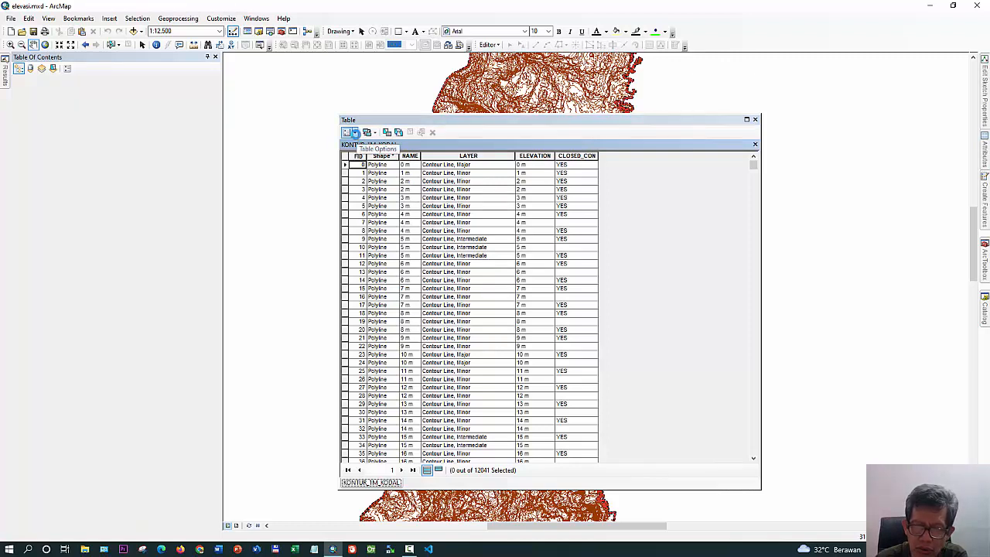
click(384, 205)
drag(498, 199, 686, 207)
text(Elevasi)
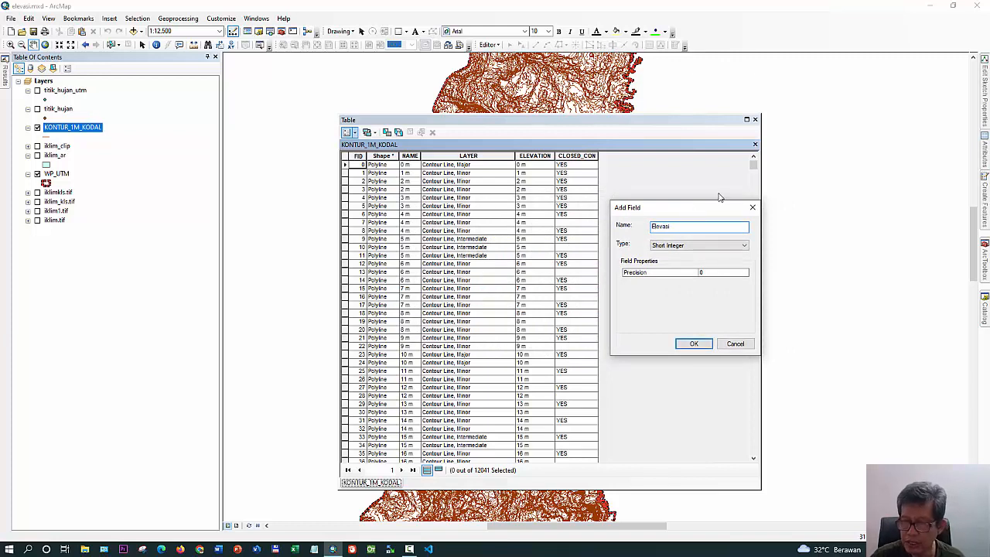
click(693, 344)
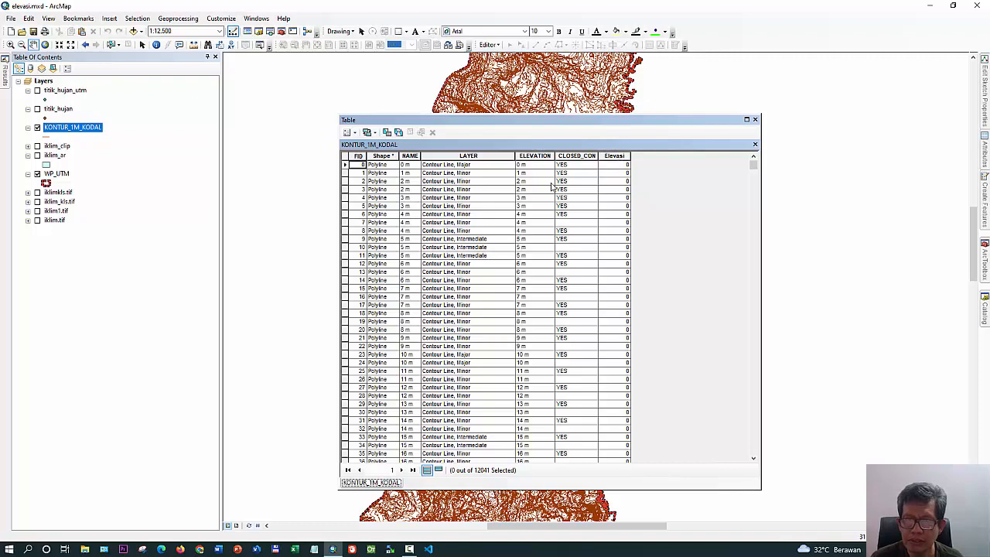
Calculate the Elevasi field for all records with the VB Script expression Left([ELEVATION],3), continuing past any invalid rows
right_click(613, 155)
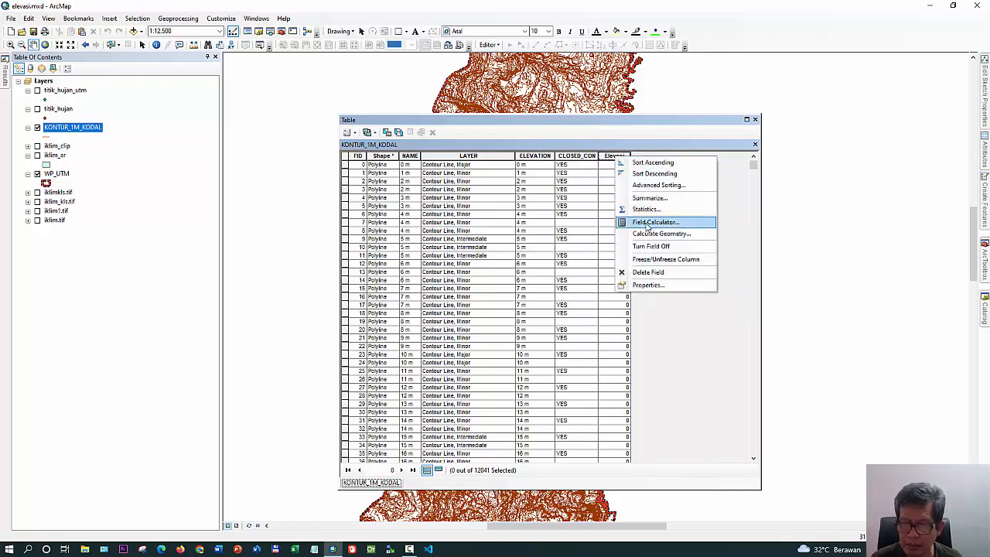
click(646, 223)
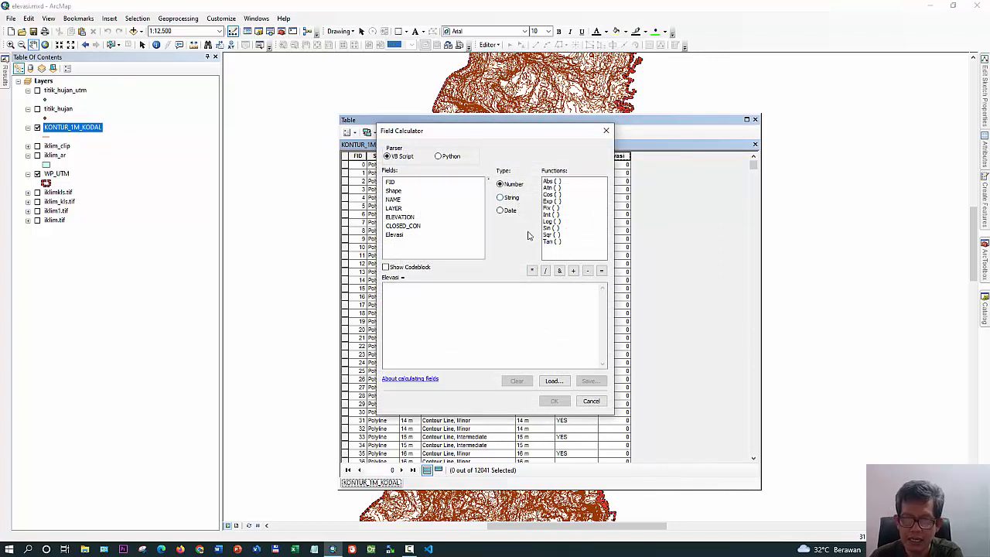
click(501, 198)
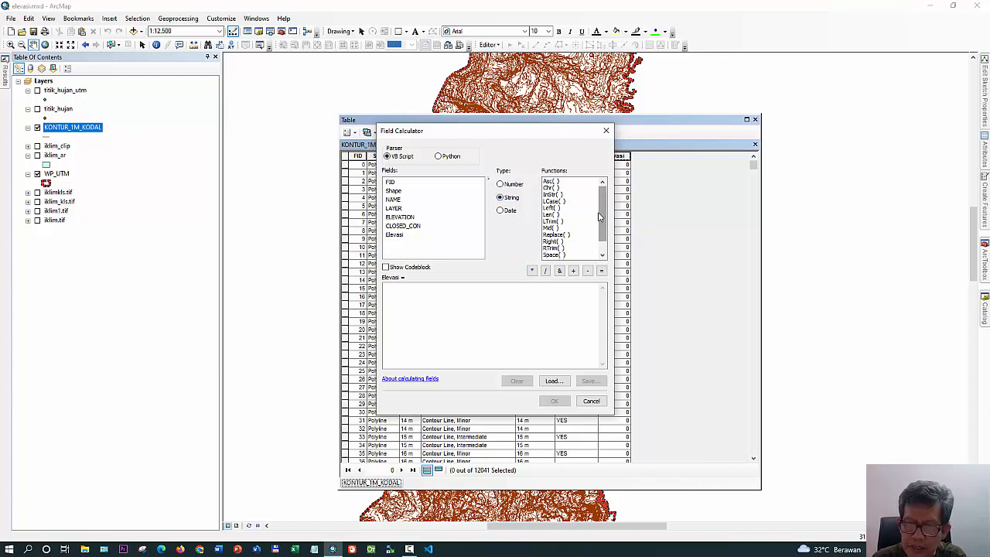
drag(601, 205, 605, 215)
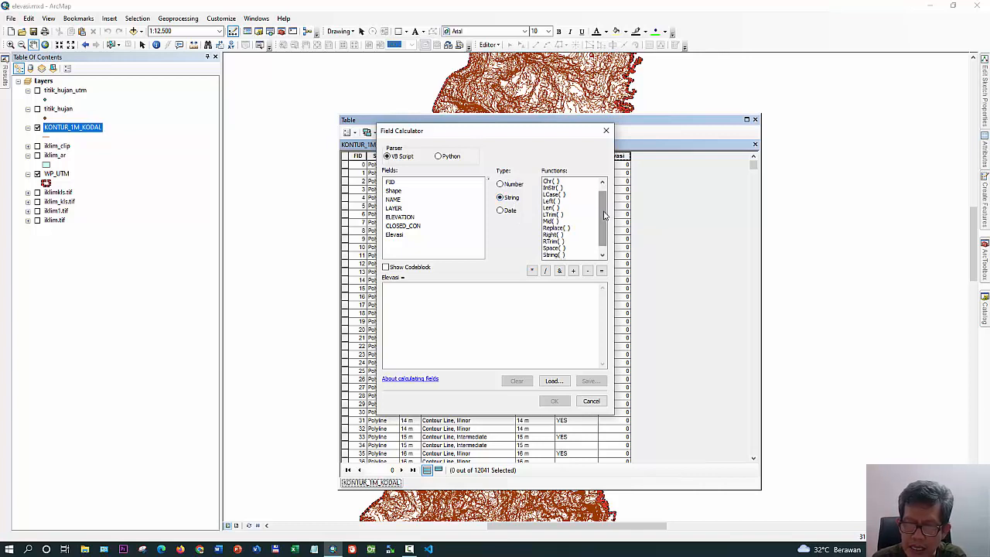
double_click(551, 200)
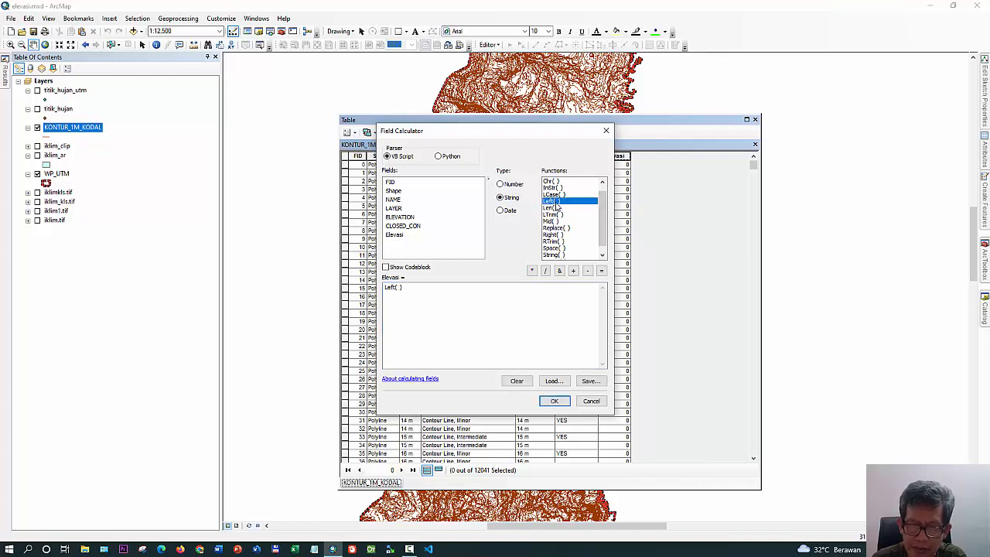
double_click(407, 218)
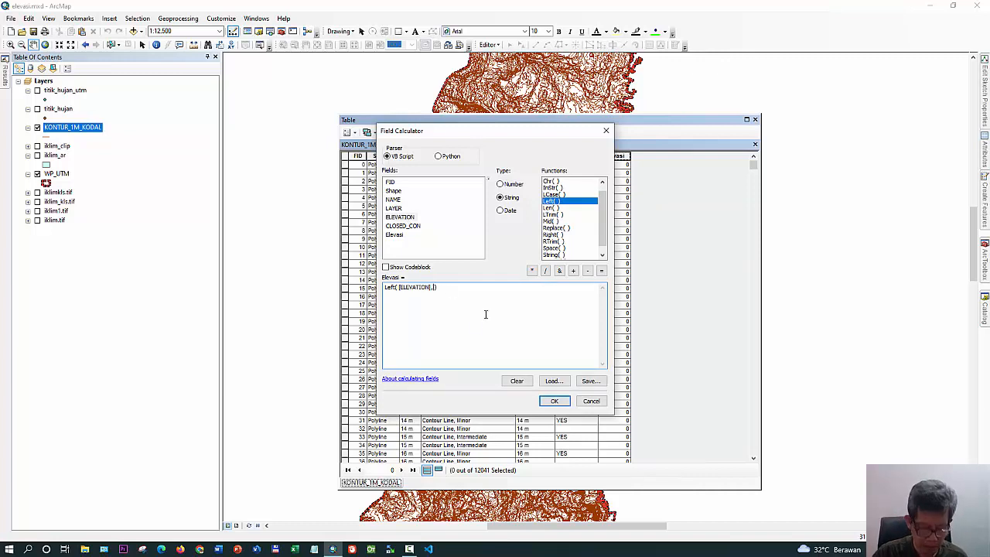
text(,2)
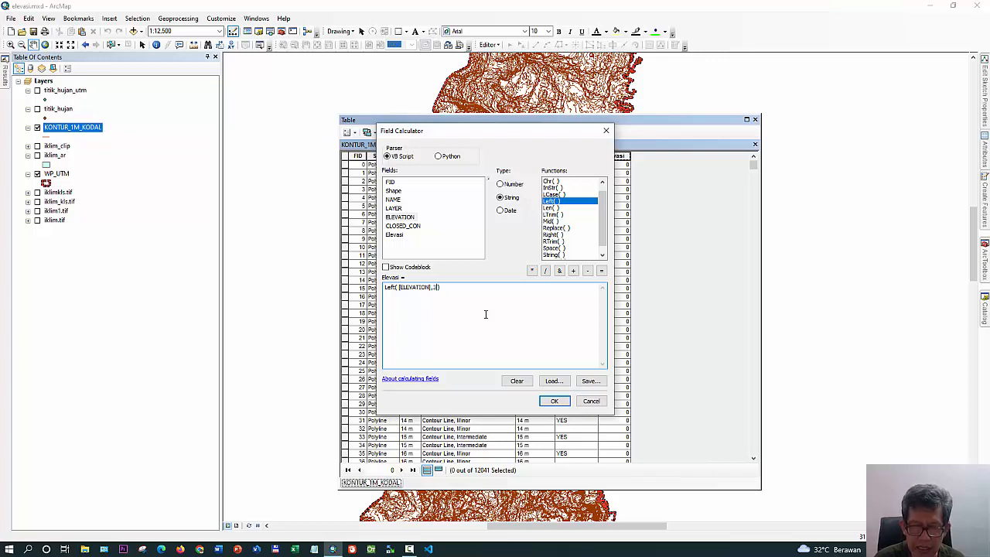
click(555, 400)
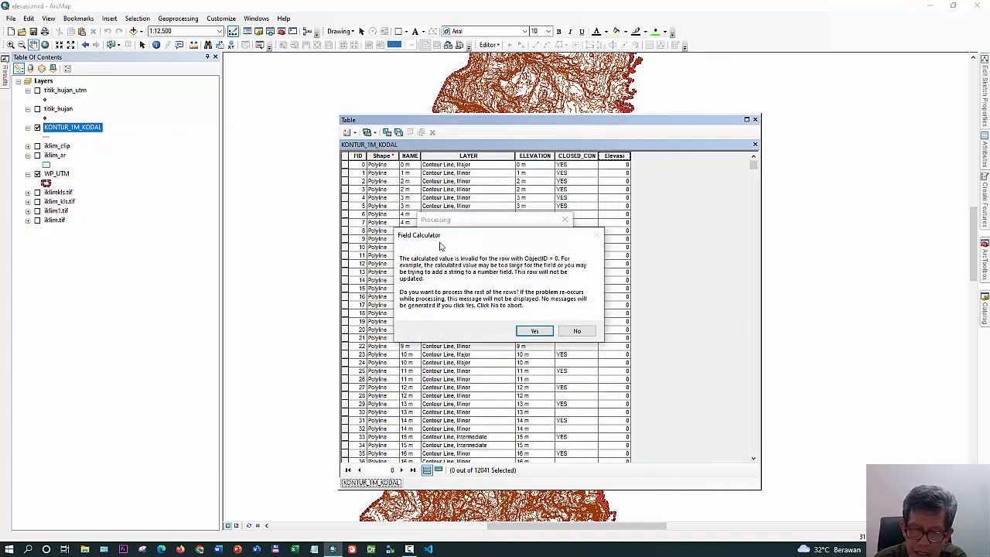
click(533, 331)
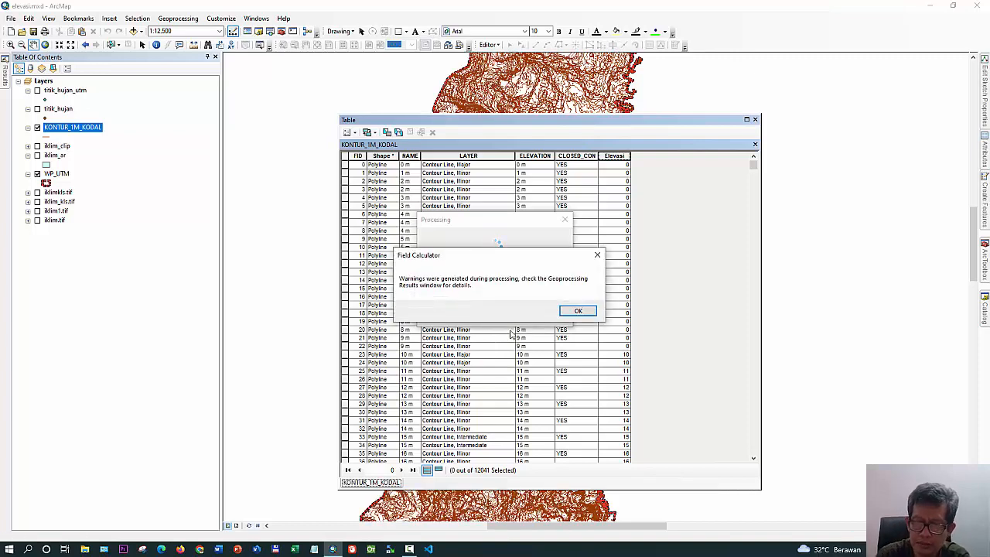
click(567, 313)
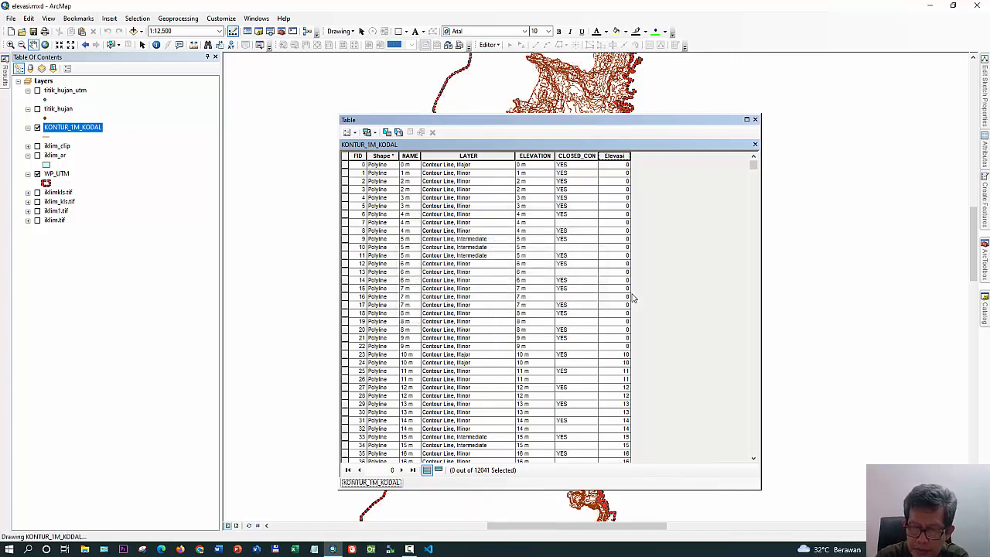
Check the Elevasi values against ELEVATION and select the single-digit elevation records, FID 0 to 22
scroll(661, 283, down, 9)
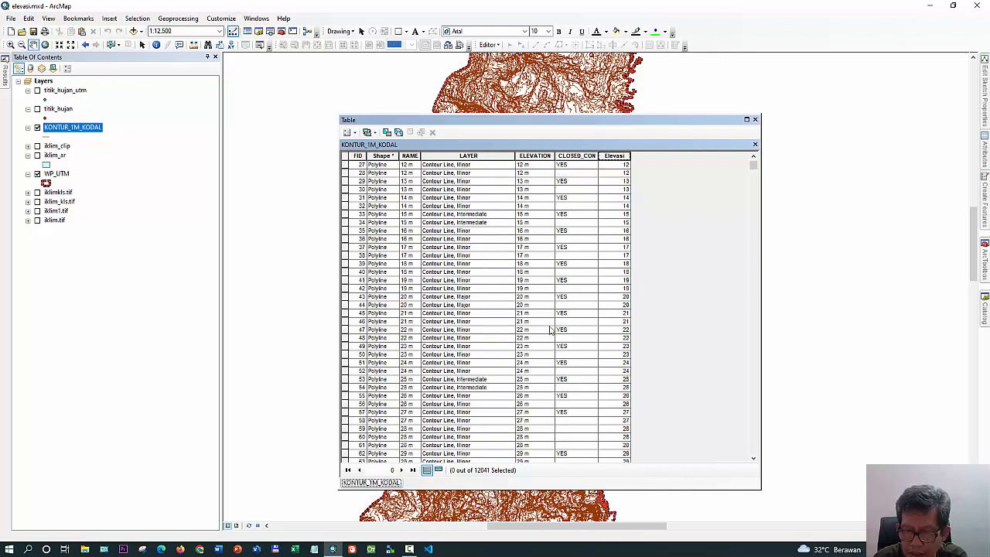
click(528, 331)
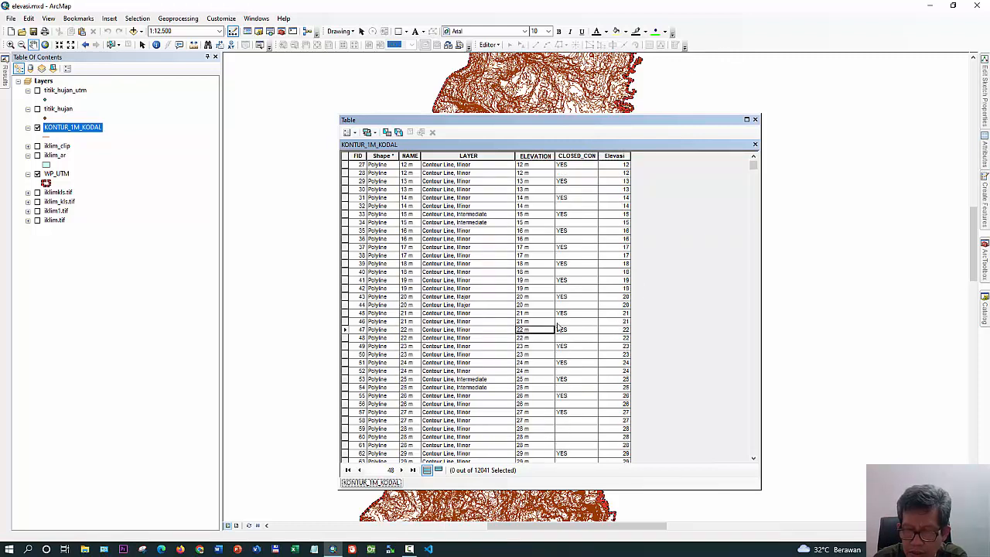
scroll(585, 303, up, 5)
scroll(585, 304, up, 3)
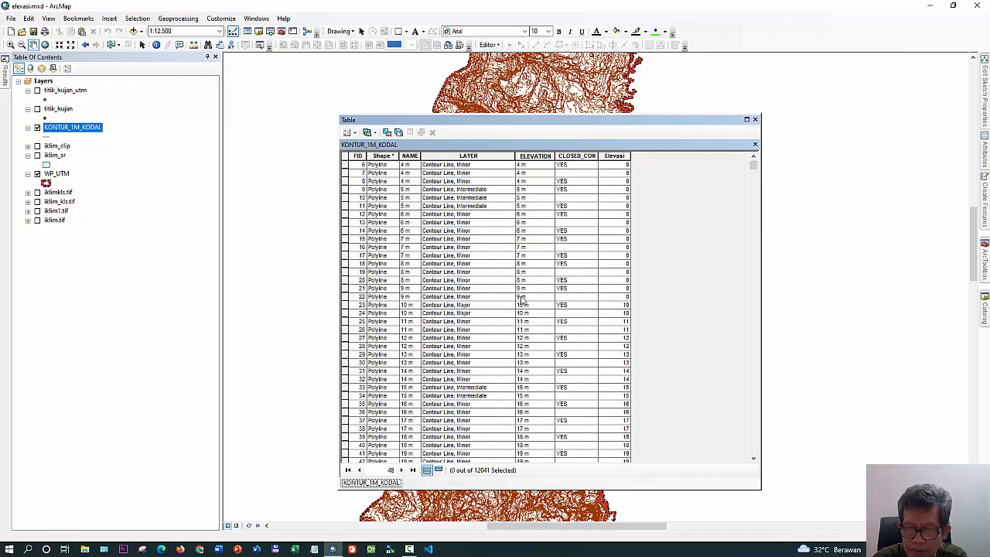
scroll(522, 300, up, 2)
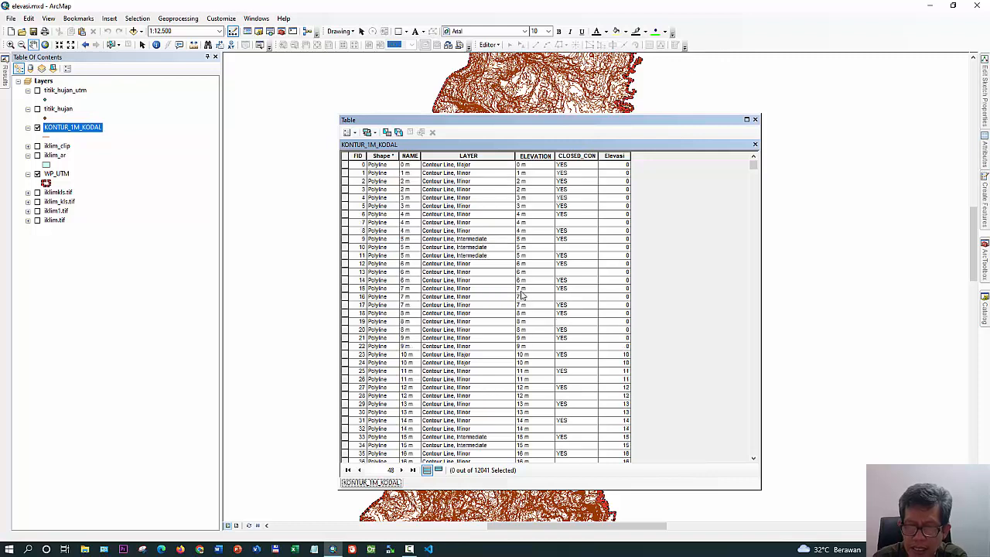
click(346, 165)
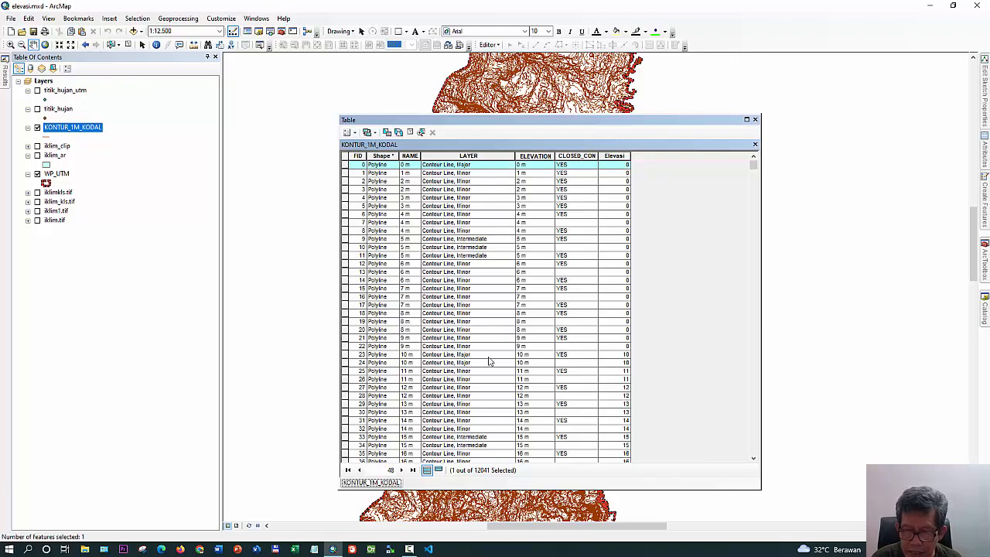
shift+click(346, 347)
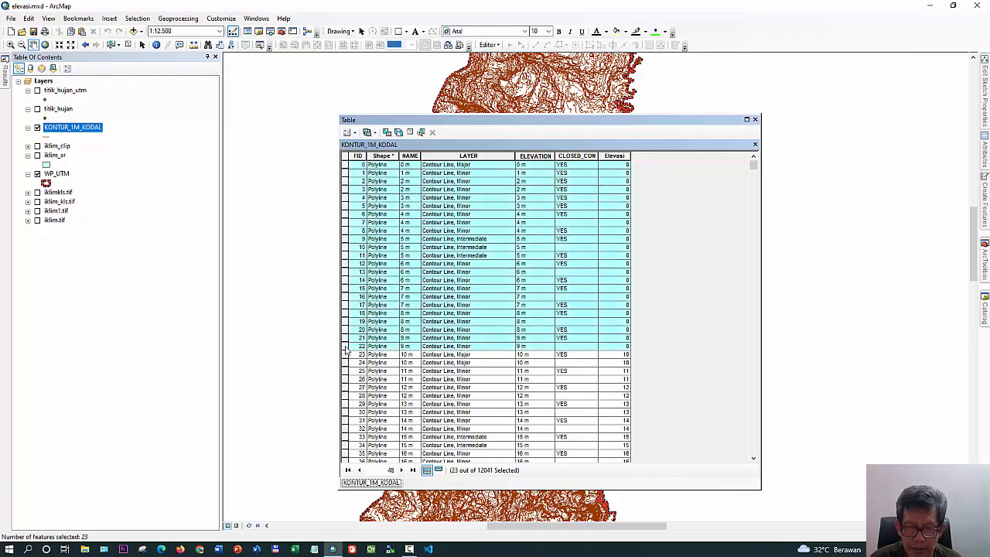
Recalculate Elevasi for the selected records with the expression Left([ELEVATION],1)
right_click(610, 156)
click(642, 222)
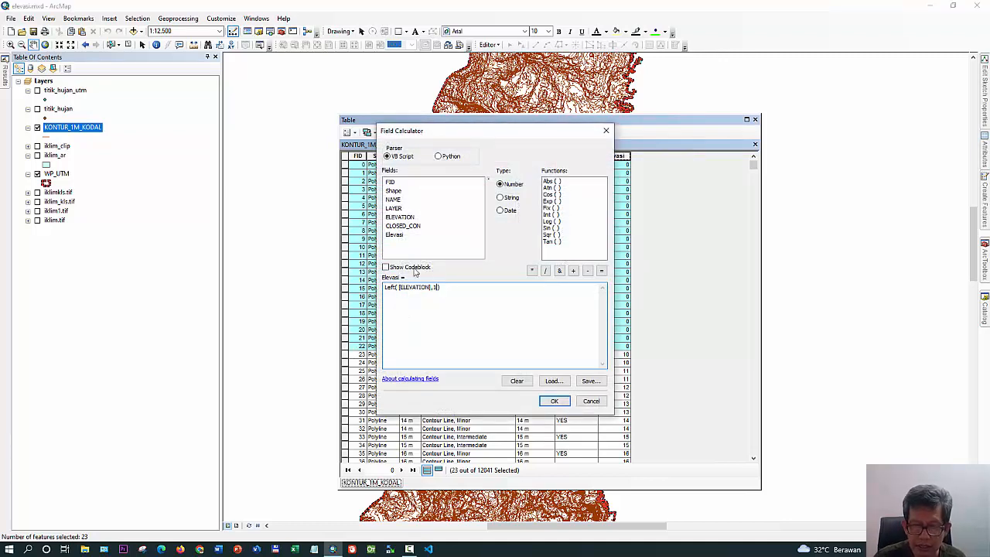
drag(474, 137, 766, 139)
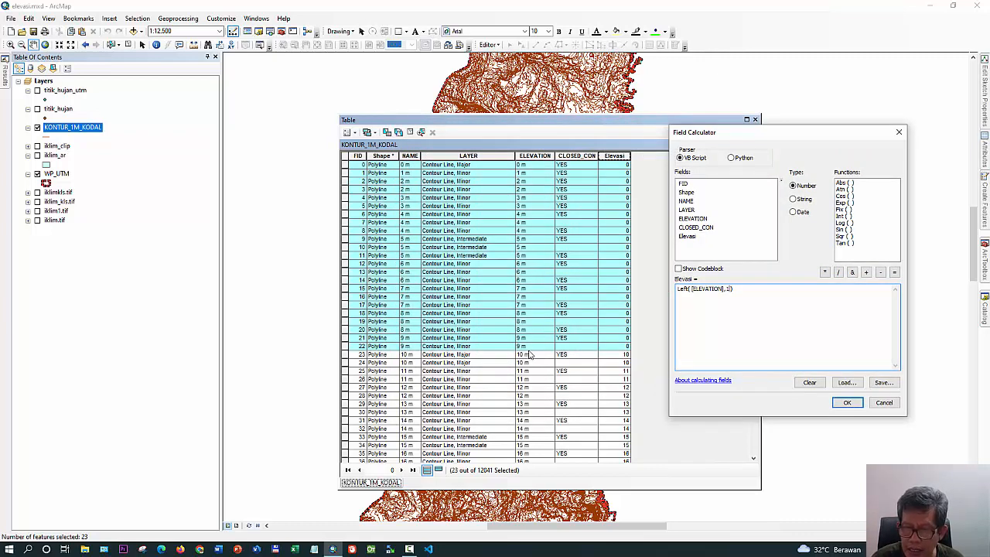
click(847, 403)
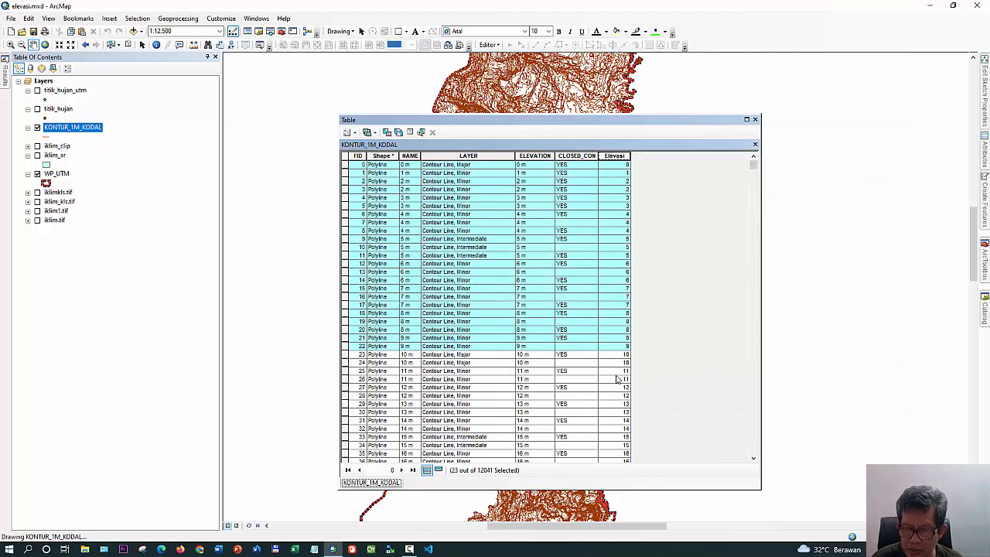
Check the Elevasi values down the table, delete the NAME field, and clear the record selection
scroll(617, 377, down, 12)
scroll(617, 377, down, 14)
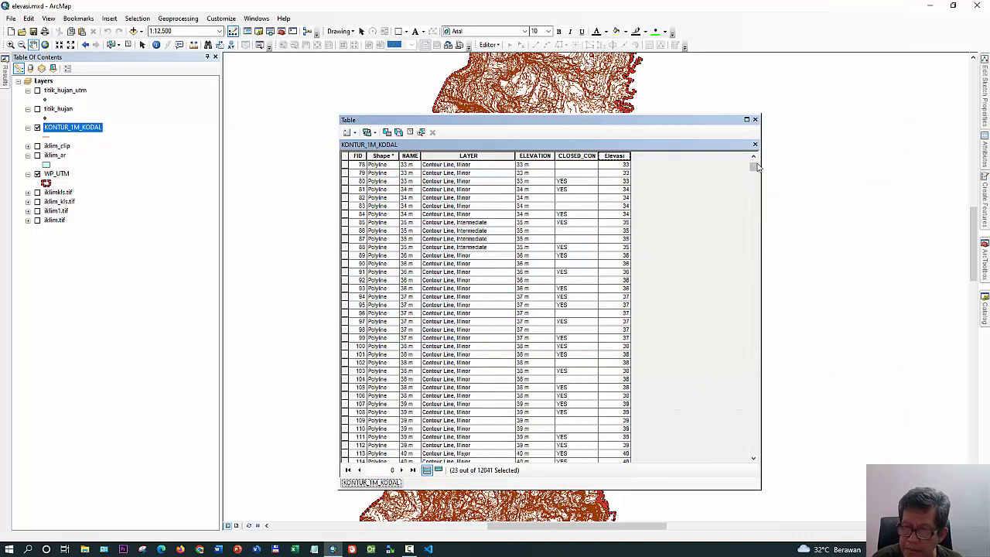
drag(753, 172, 755, 211)
drag(753, 294, 727, 146)
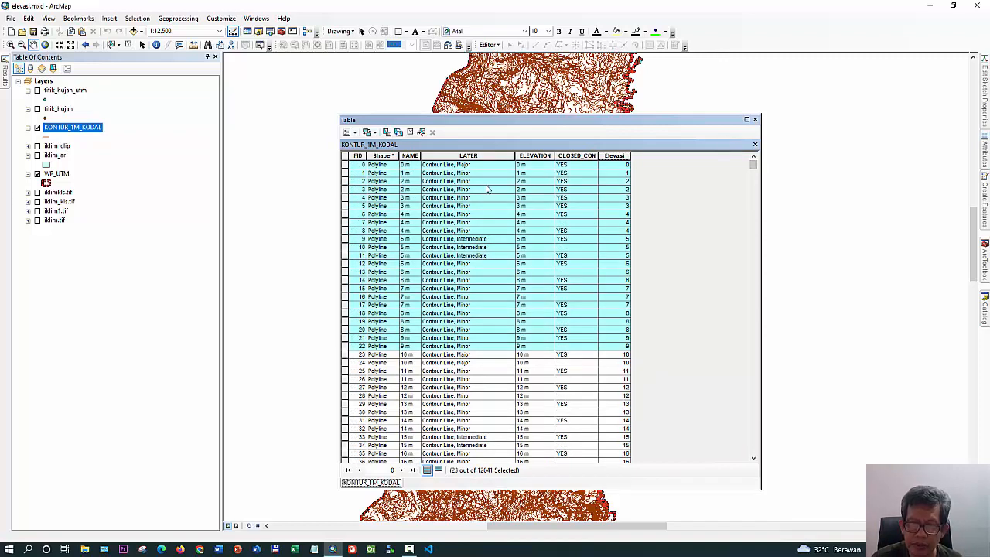
right_click(409, 155)
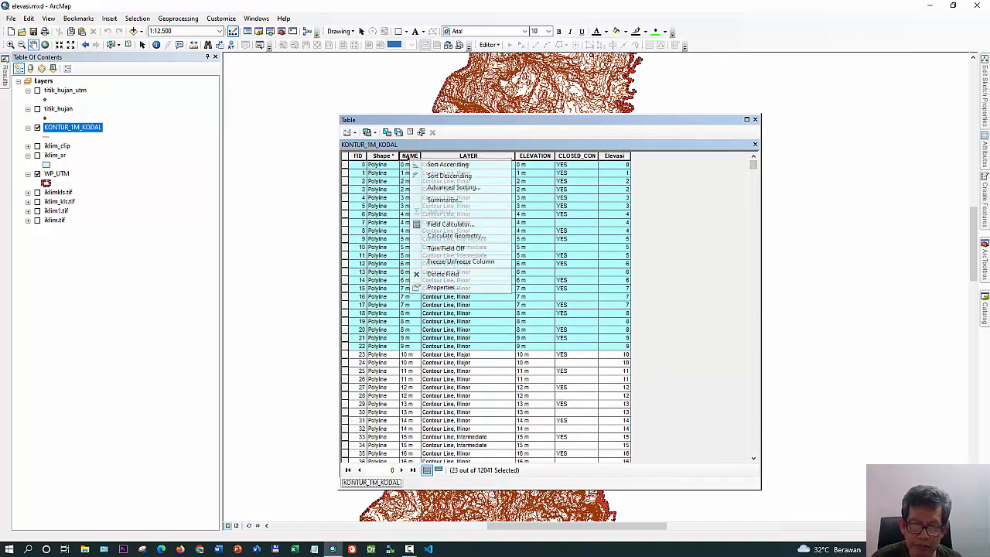
click(440, 272)
click(532, 317)
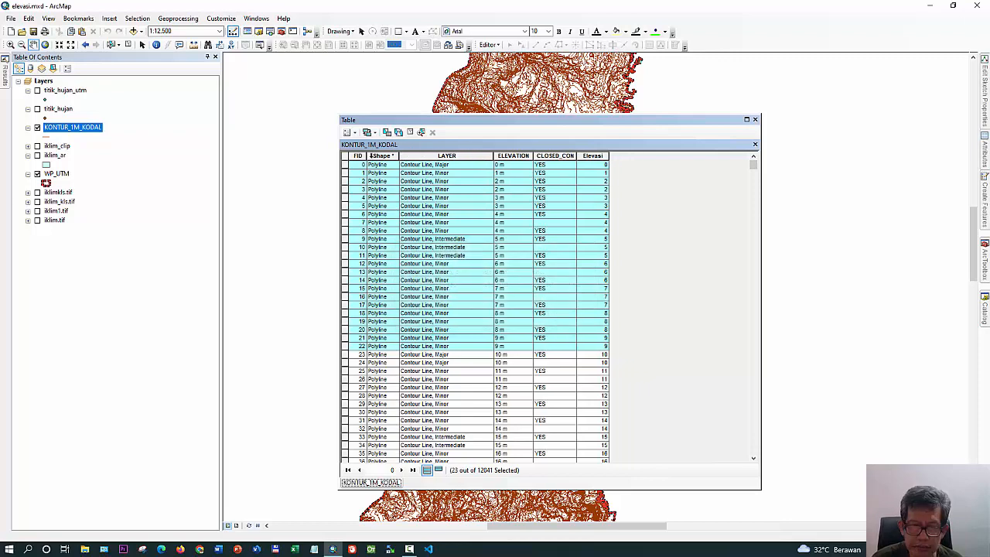
click(408, 132)
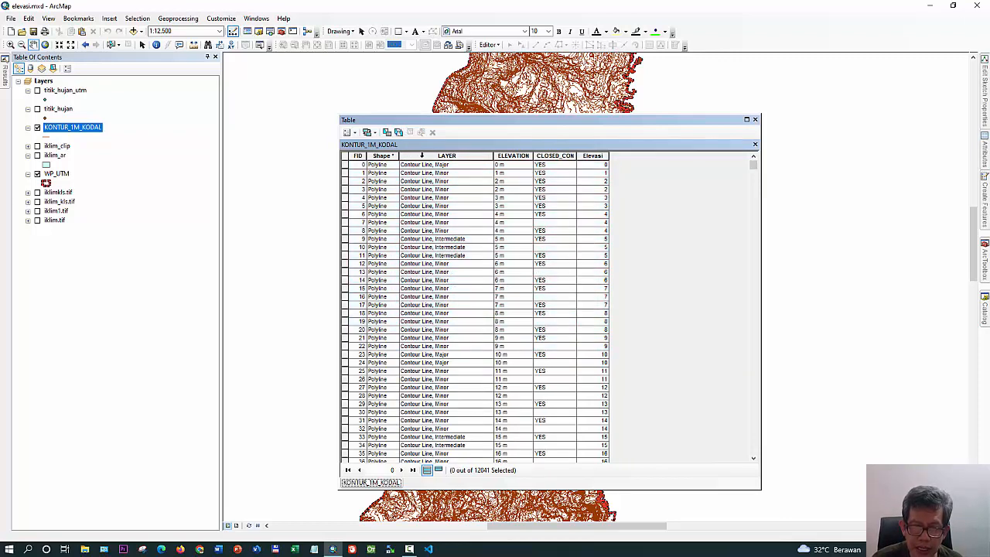
Delete the LAYER and CLOSED_CON fields from the KONTUR_1M_KODAL table, then close the table
right_click(422, 155)
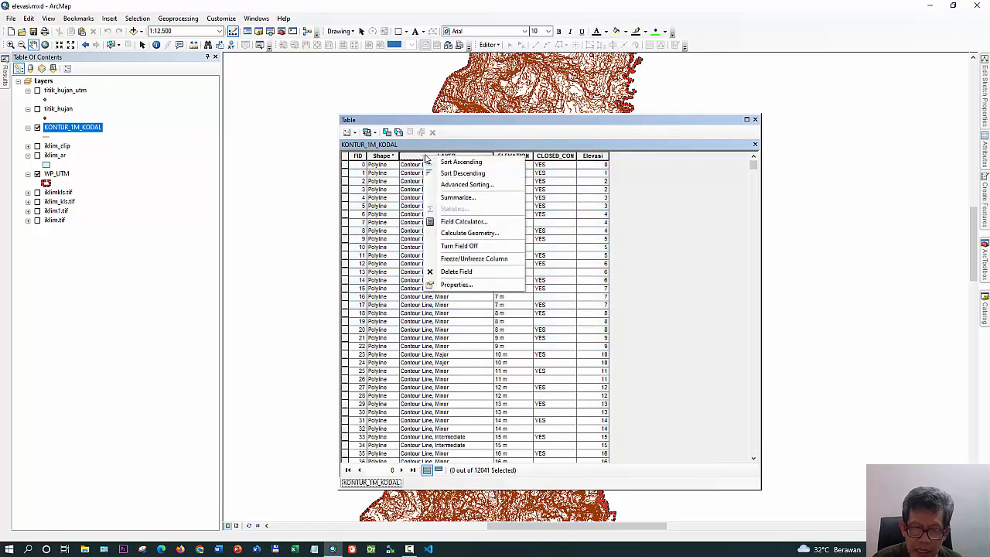
click(479, 272)
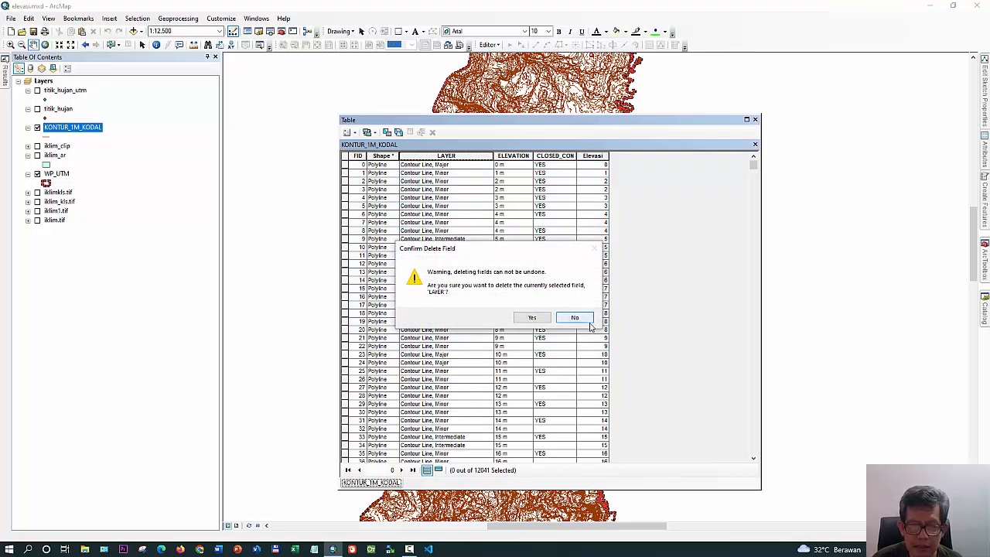
click(532, 317)
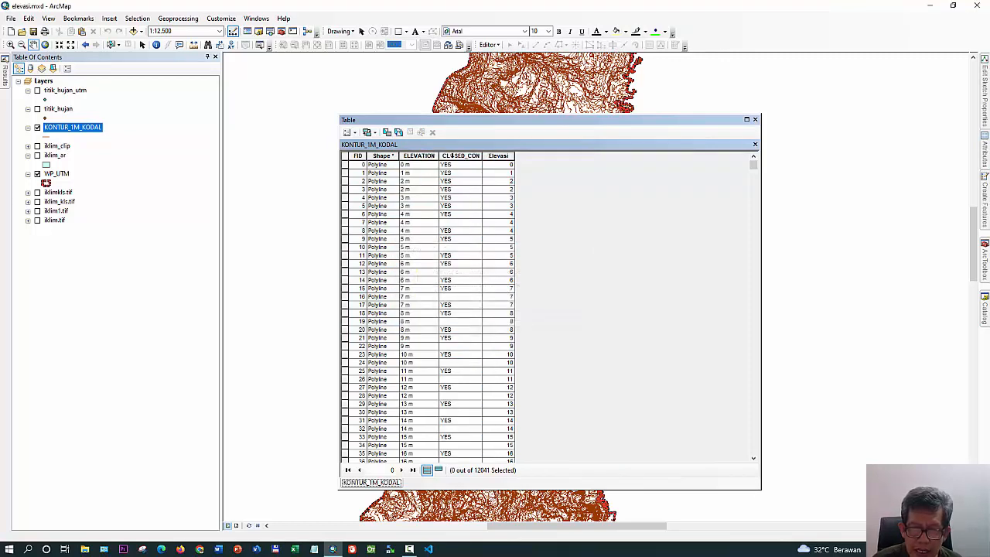
right_click(447, 156)
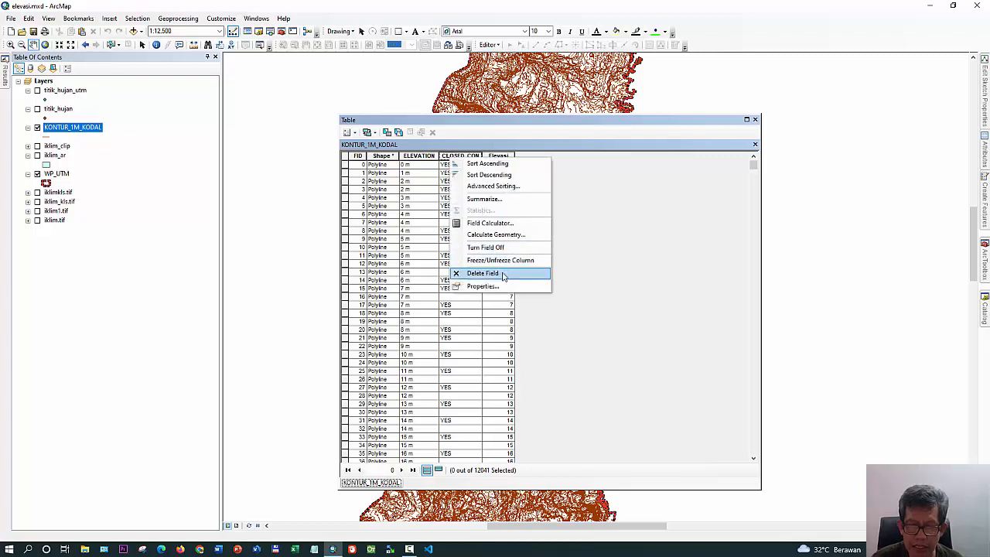
click(503, 271)
click(532, 317)
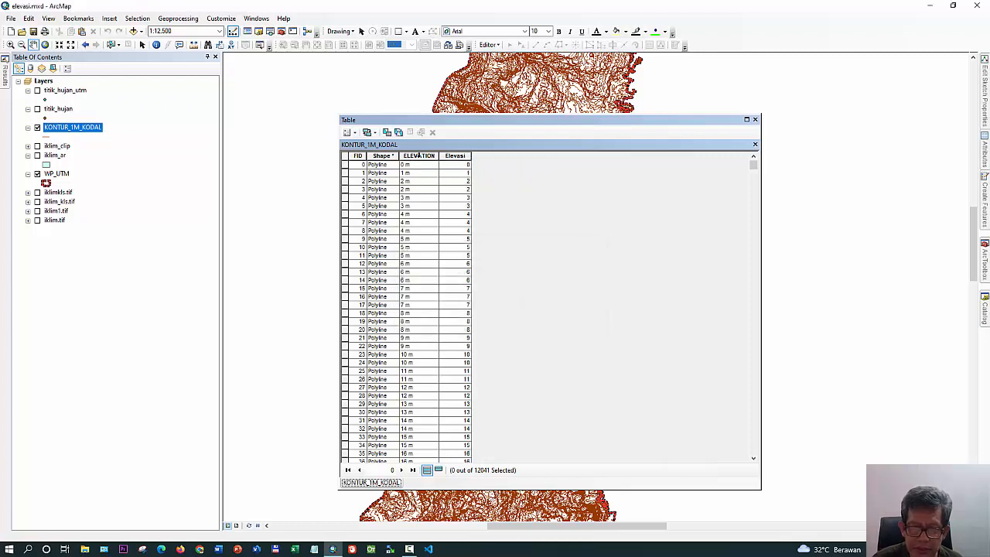
click(755, 120)
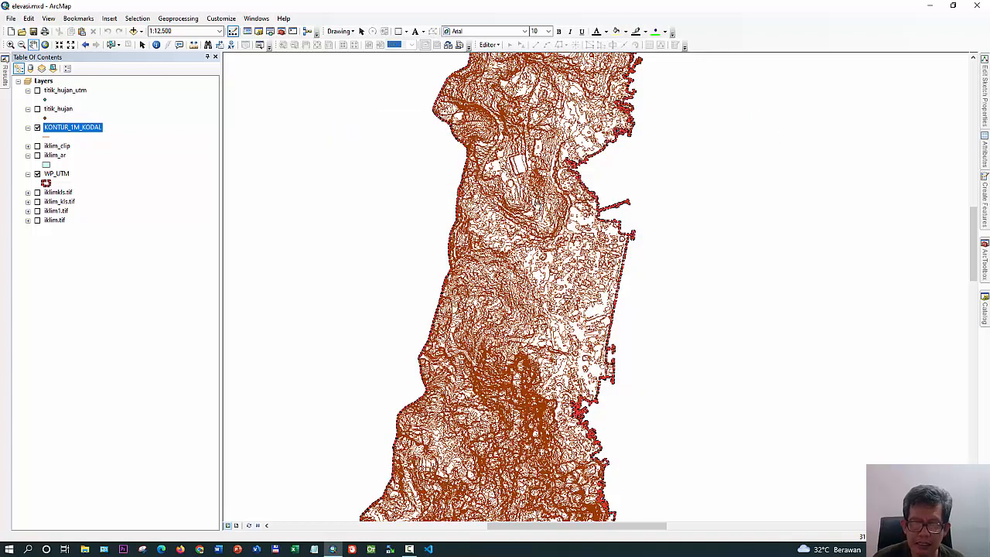
View the full contour extent and toggle the KONTUR_1M_KODAL layer off and on to compare it with the WP_UTM boundary
scroll(252, 194, down, 5)
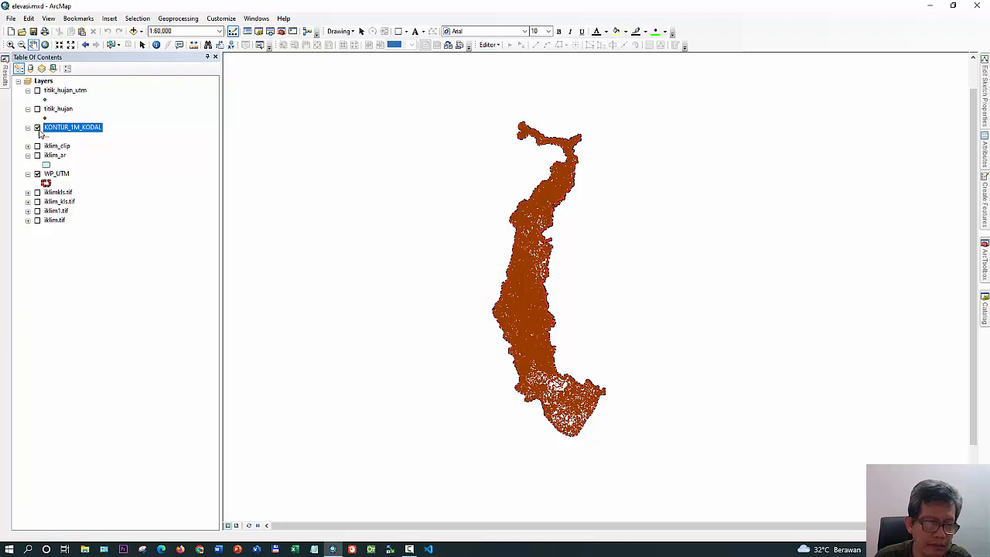
click(37, 127)
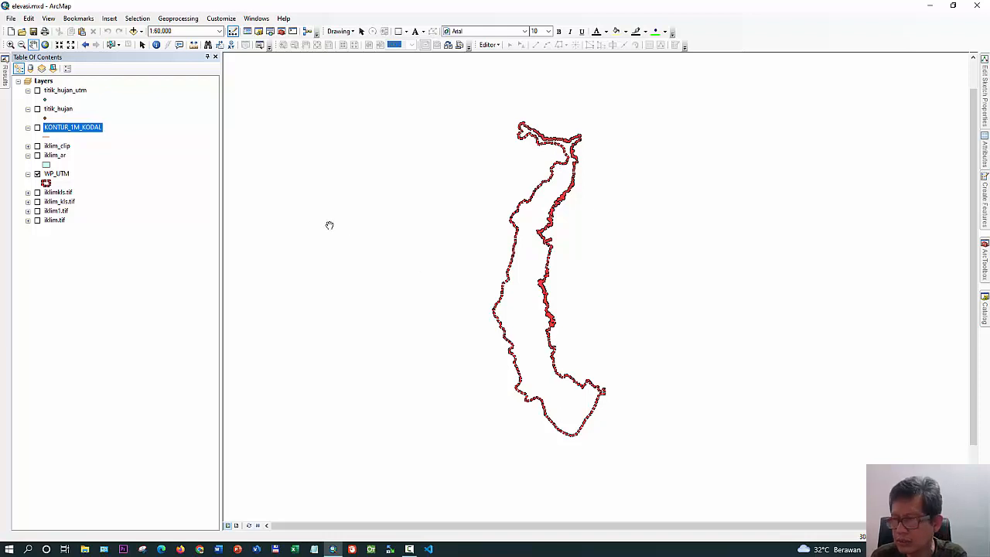
click(37, 127)
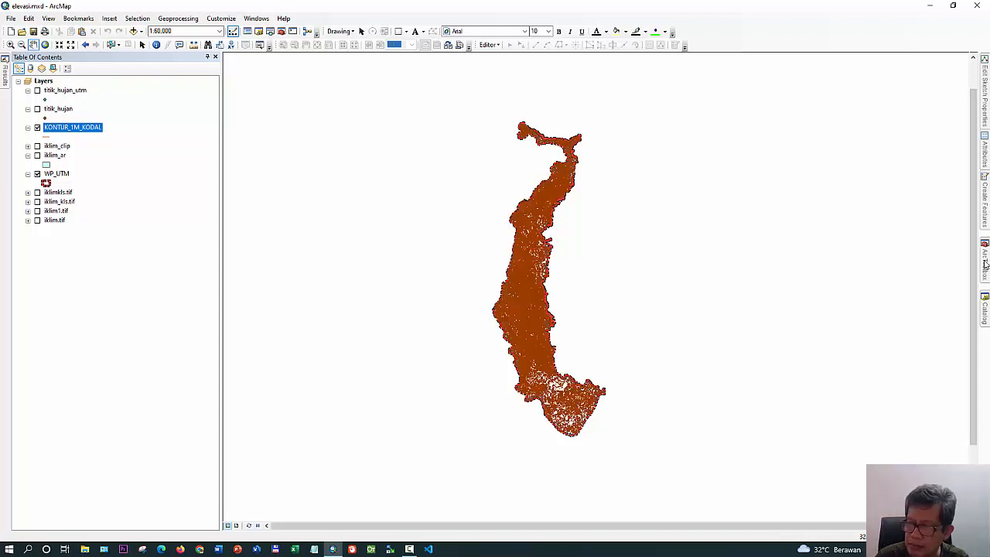
Open the Feature To Polygon tool from Data Management Tools and add WP_UTM and KONTUR_1M_KODAL as input features
click(985, 264)
scroll(887, 329, up, 14)
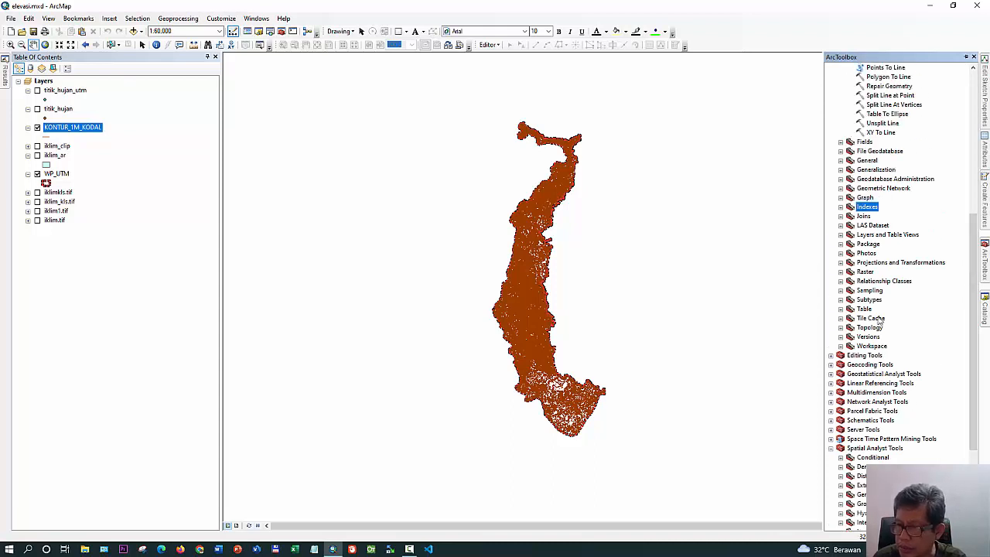
scroll(879, 317, up, 1)
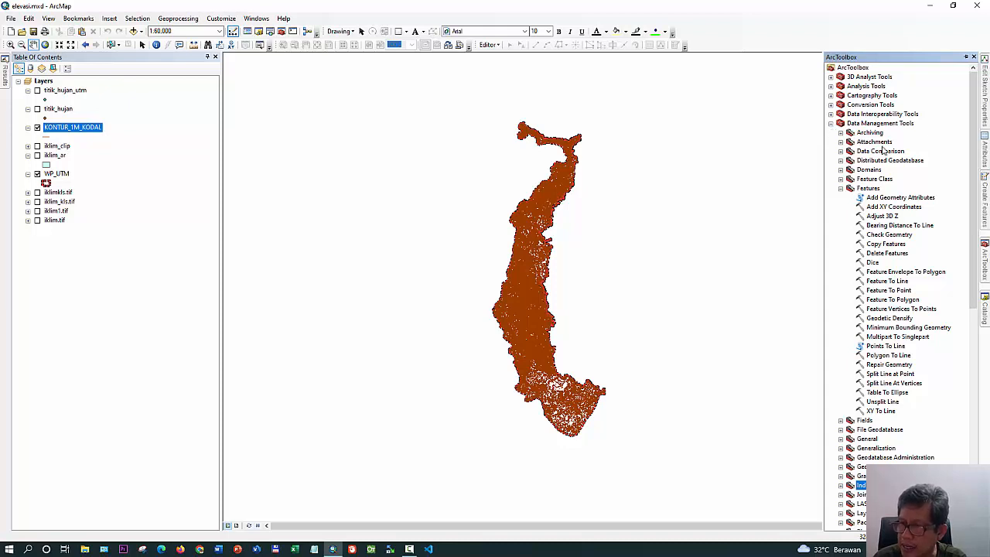
double_click(891, 300)
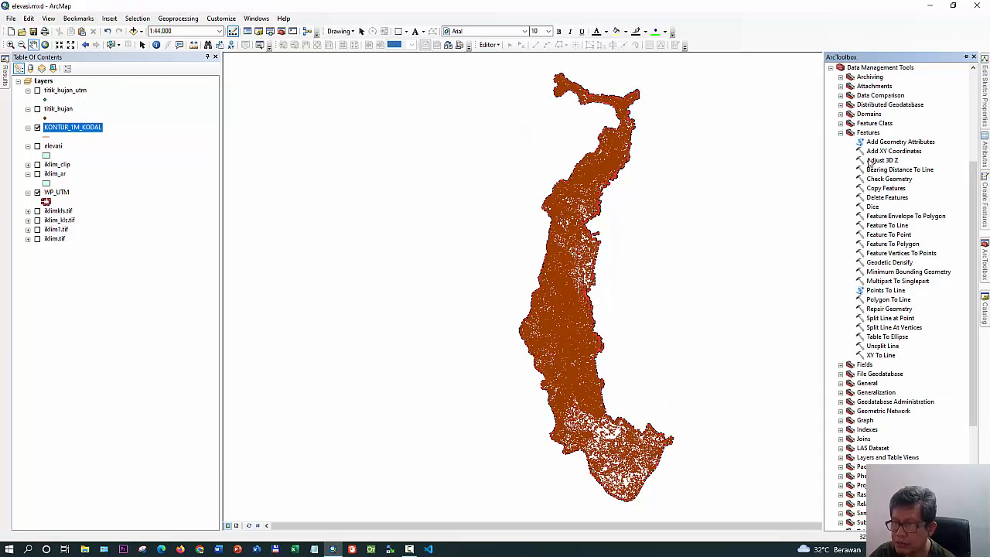
double_click(893, 244)
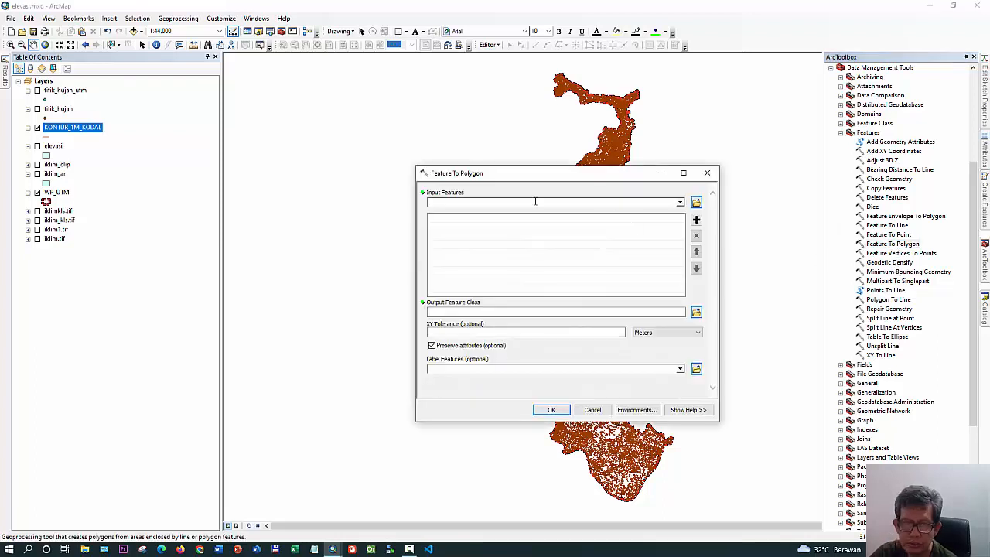
drag(56, 192, 441, 238)
drag(70, 132, 443, 243)
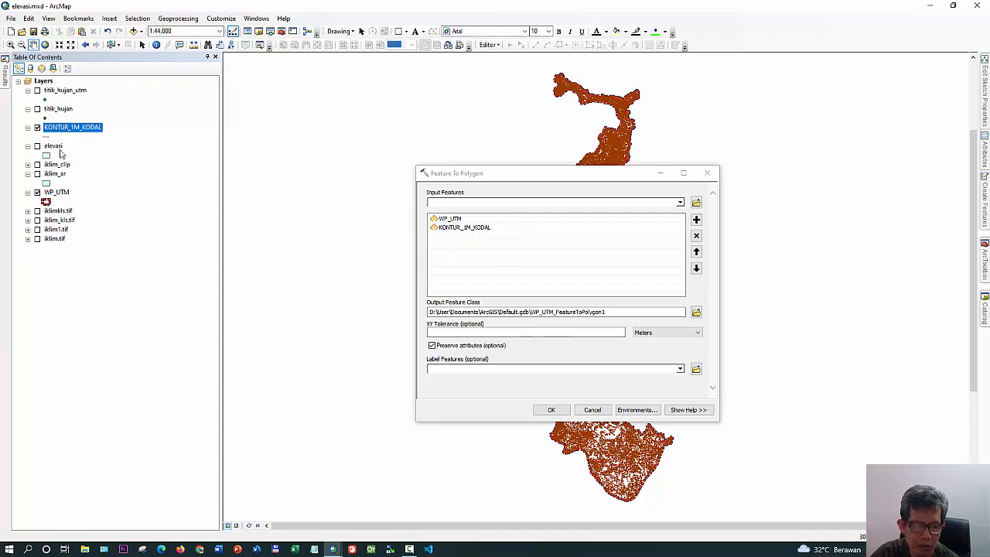
Set the output to elevasi2.shp in the Tips11 folder with an XY tolerance of 0.001 meters, and run Feature To Polygon
click(696, 312)
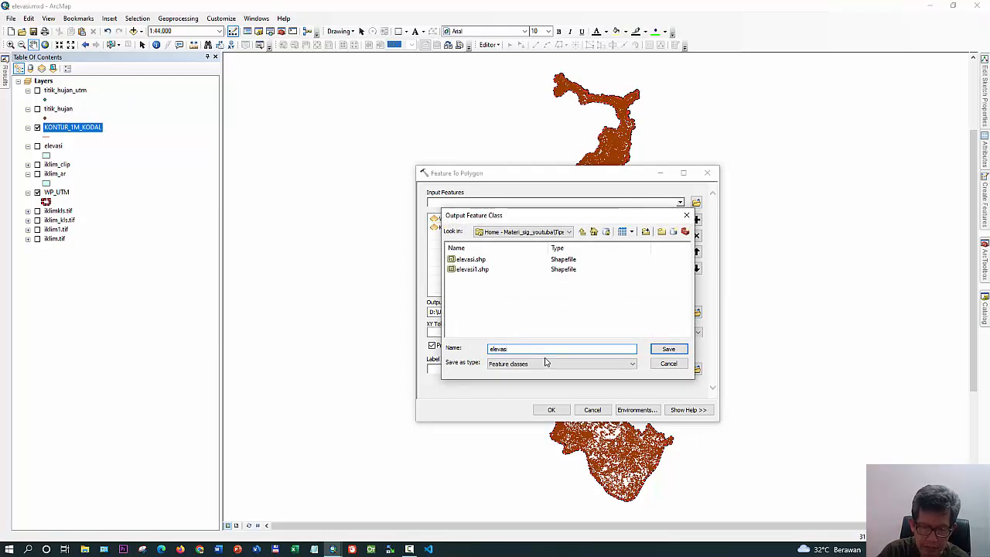
click(667, 349)
click(623, 332)
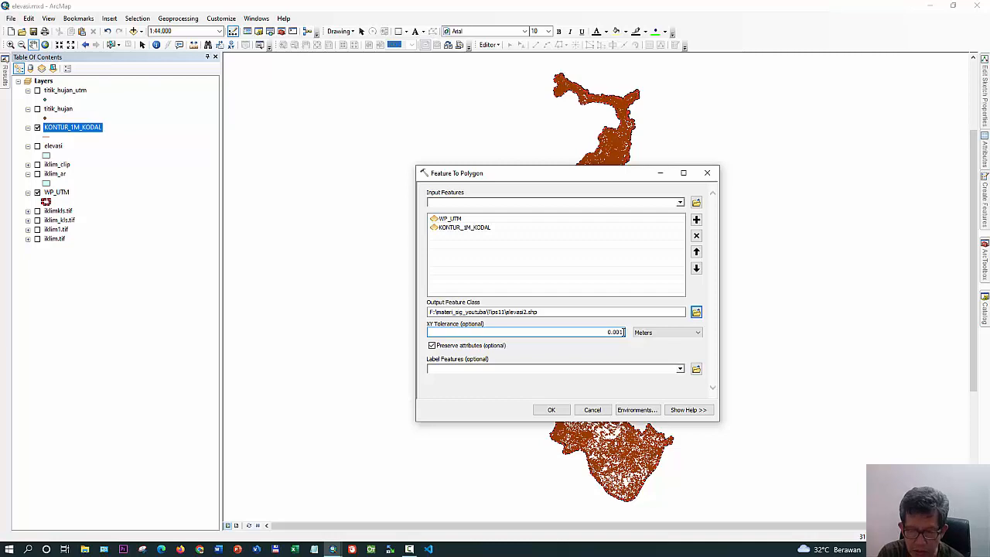
click(551, 410)
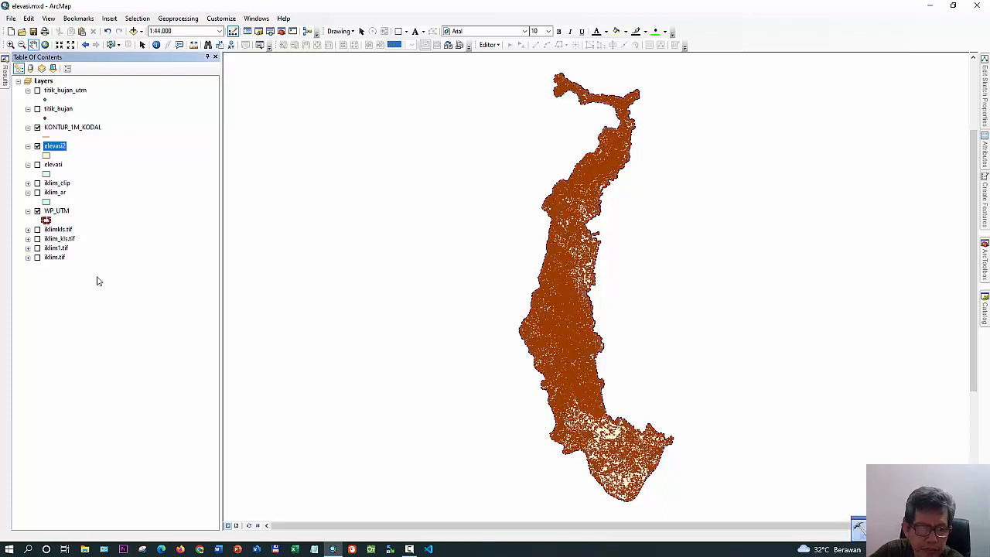
Hide the KONTUR_1M_KODAL and WP_UTM layers and zoom in on the northwestern end of the elevasi2 polygons
click(37, 127)
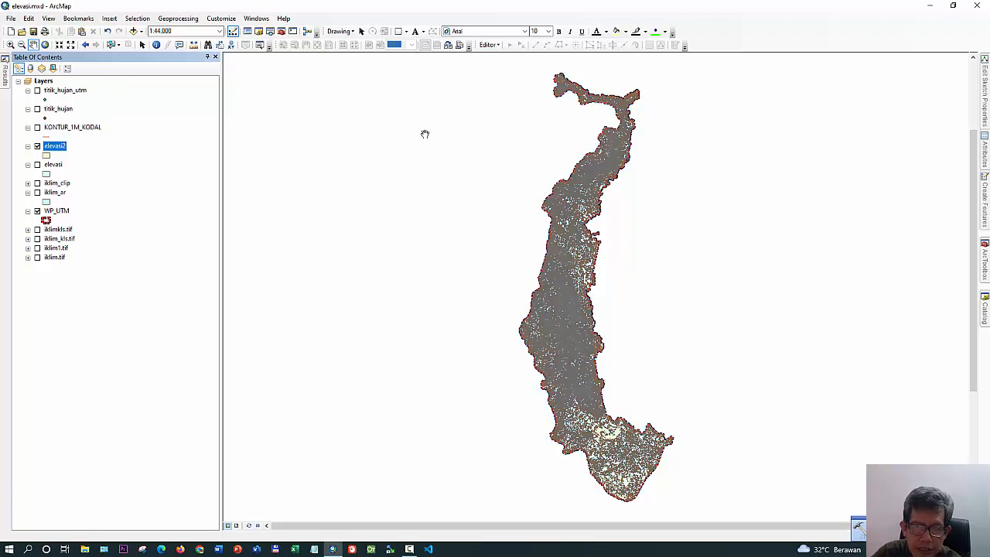
click(37, 210)
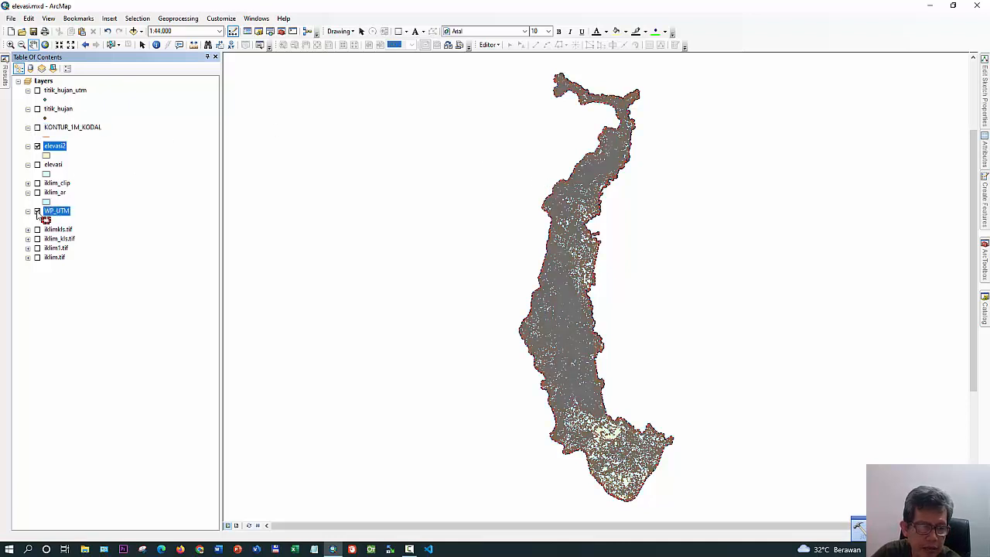
click(10, 44)
drag(549, 78, 623, 130)
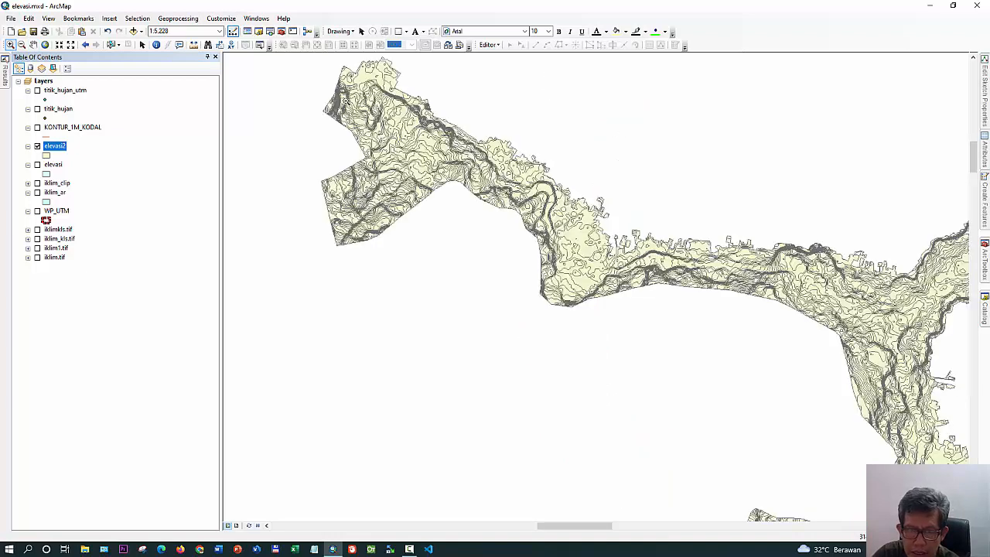
click(484, 227)
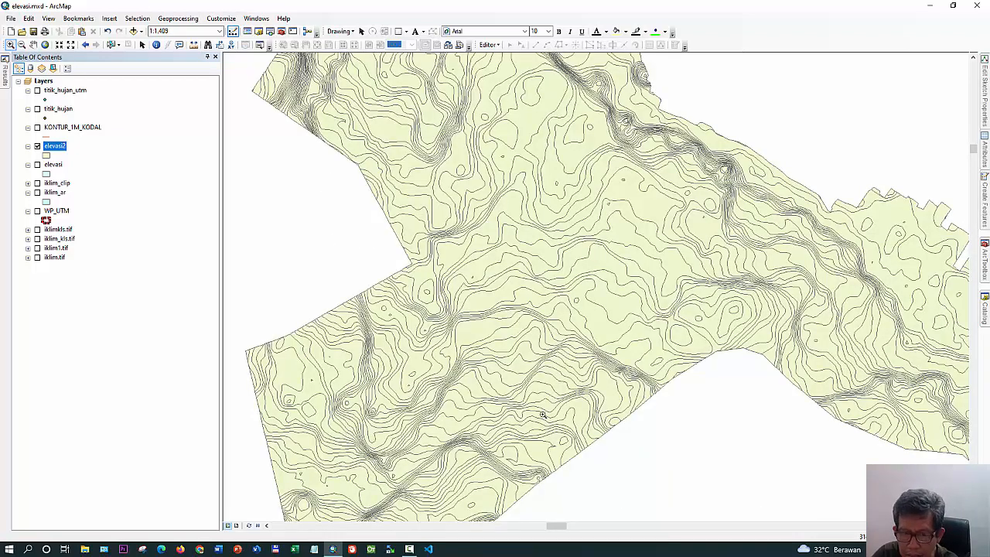
Examine the elevasi2 polygons at several scales, especially where the contour boundaries run close together
click(33, 44)
drag(811, 318, 549, 268)
scroll(510, 189, down, 2)
scroll(512, 189, up, 3)
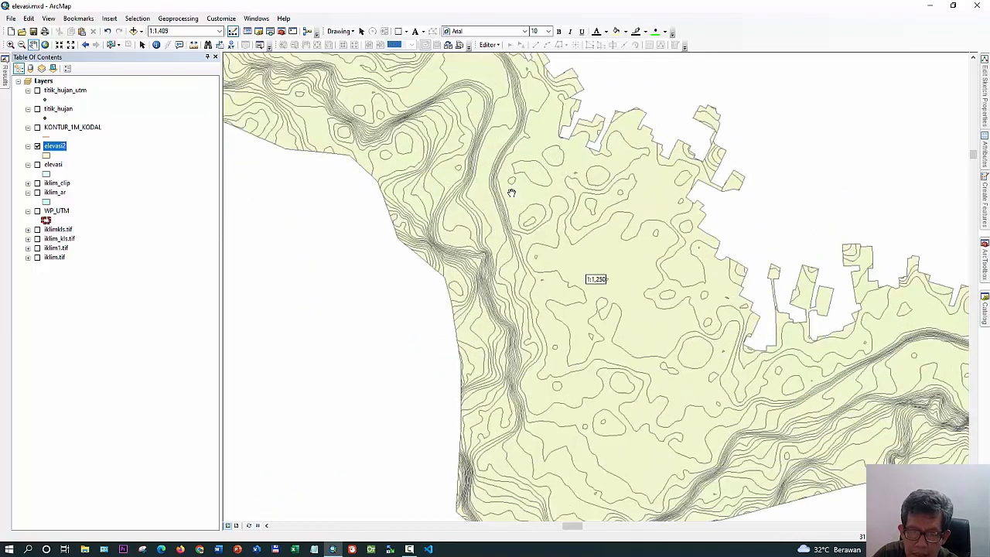
scroll(512, 190, up, 8)
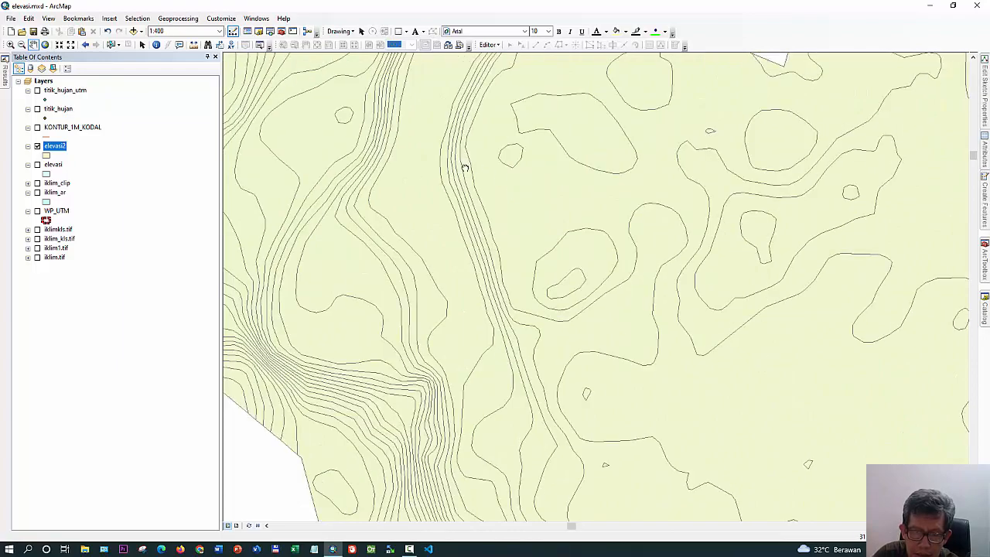
drag(465, 161, 645, 429)
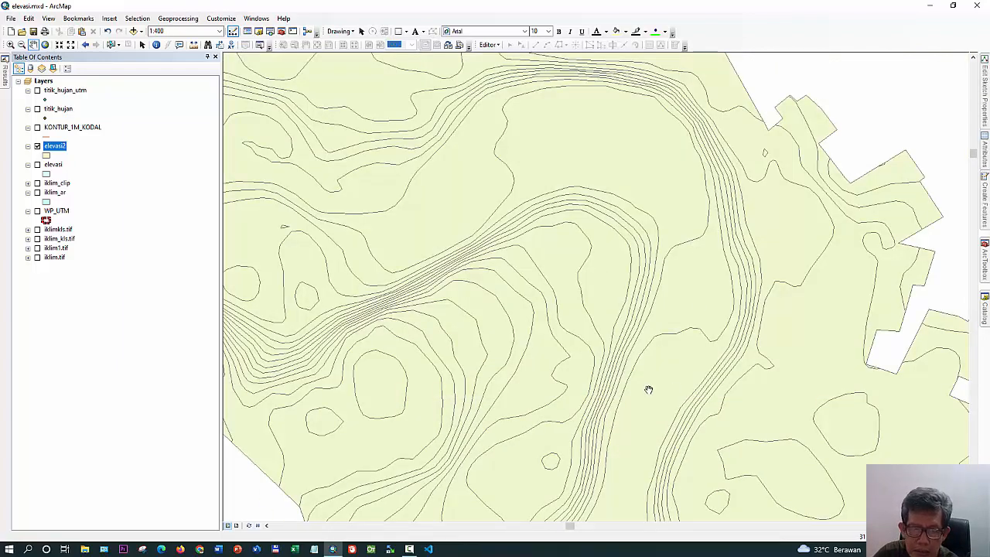
scroll(648, 390, down, 1)
drag(698, 417, 677, 332)
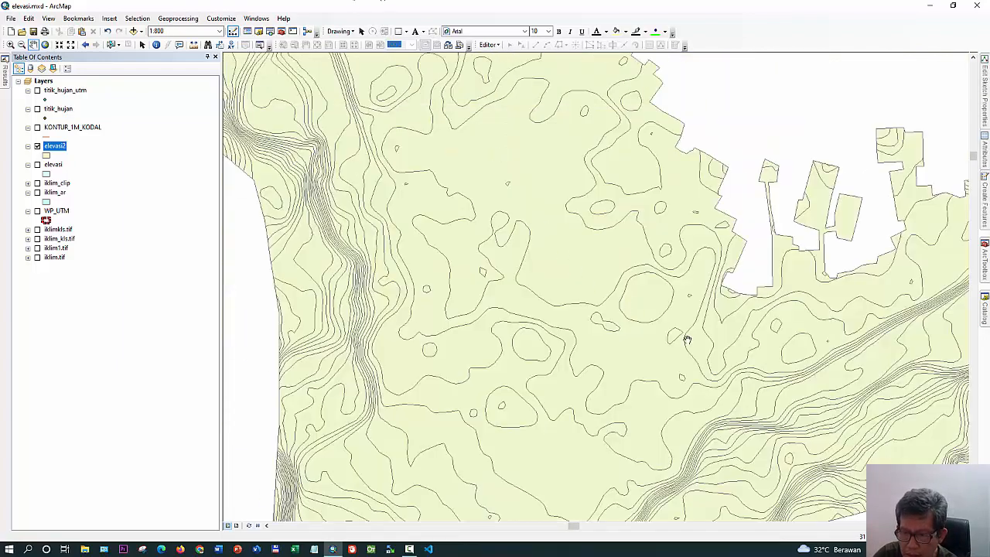
drag(753, 400, 409, 137)
scroll(586, 236, up, 1)
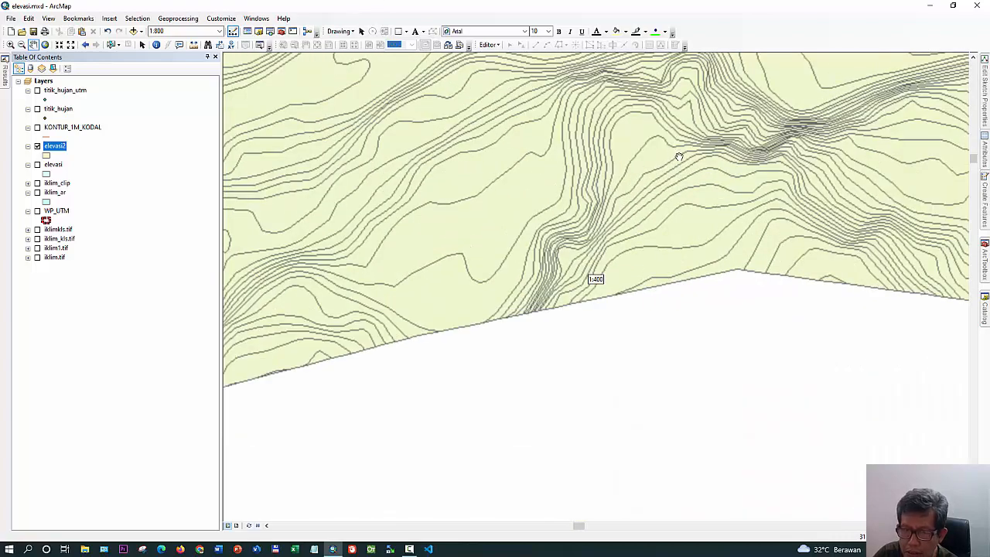
scroll(588, 282, up, 1)
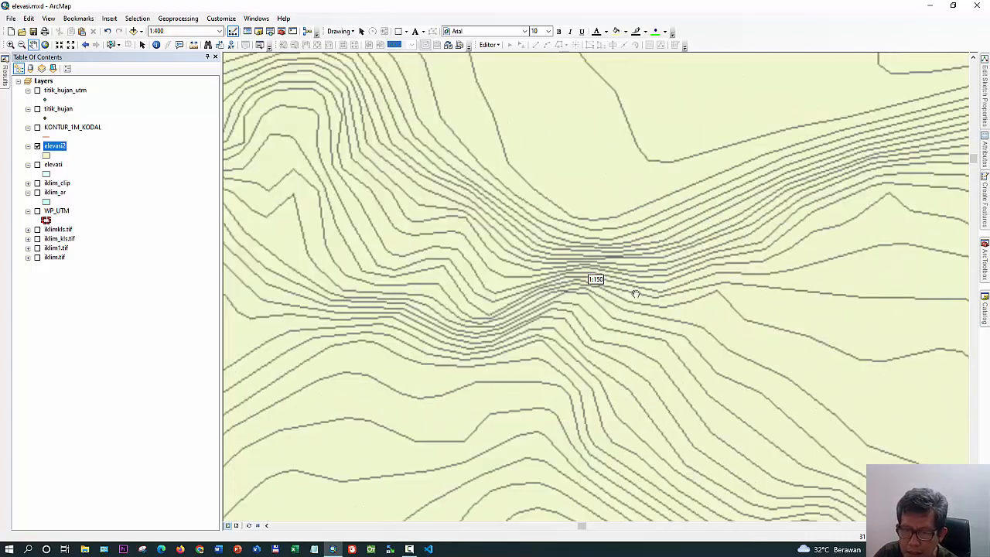
scroll(634, 292, up, 1)
drag(388, 217, 729, 214)
drag(452, 290, 698, 210)
drag(405, 172, 575, 393)
scroll(554, 304, down, 3)
scroll(554, 303, down, 1)
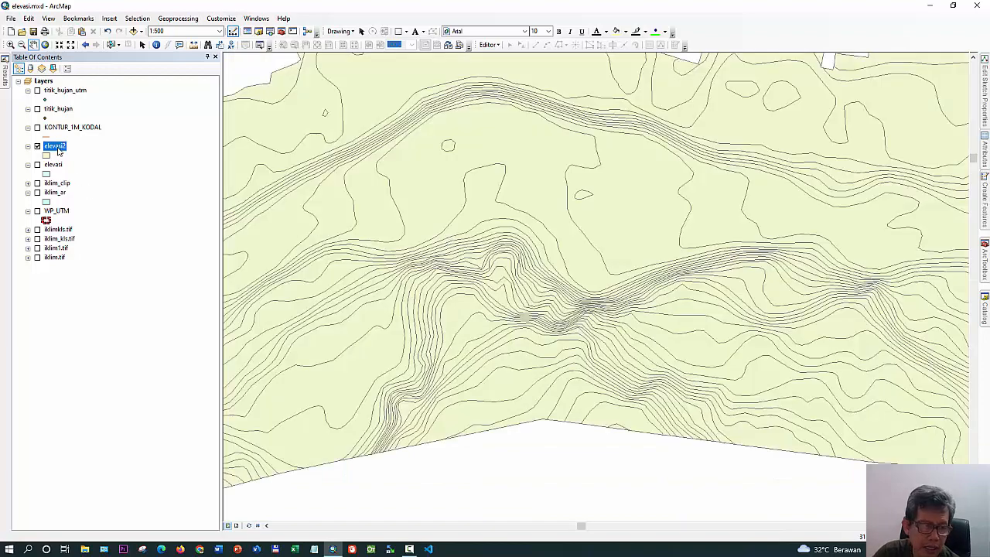
Delete the FID_WP_UTM and OBJECTID fields from the elevasi2 attribute table and close the table
right_click(61, 149)
click(81, 175)
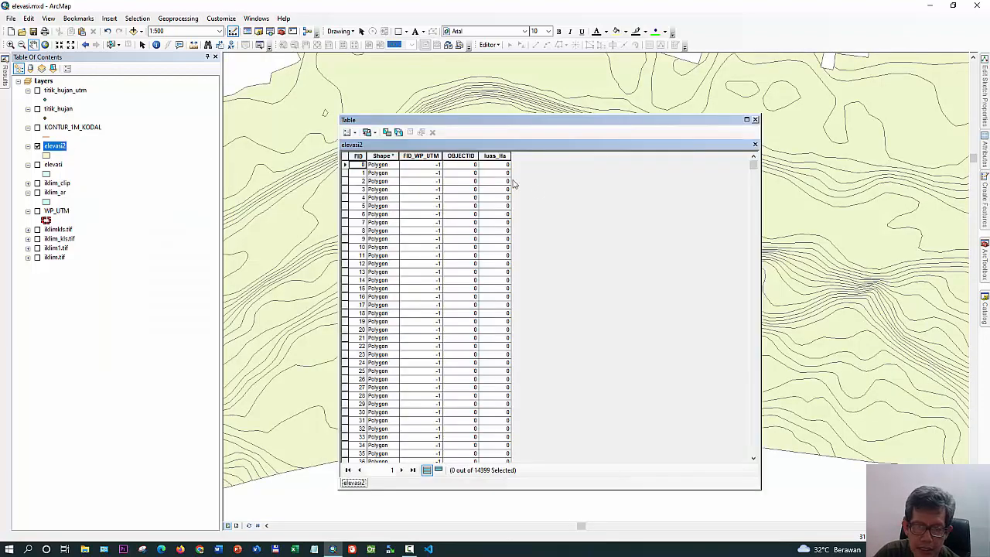
right_click(418, 156)
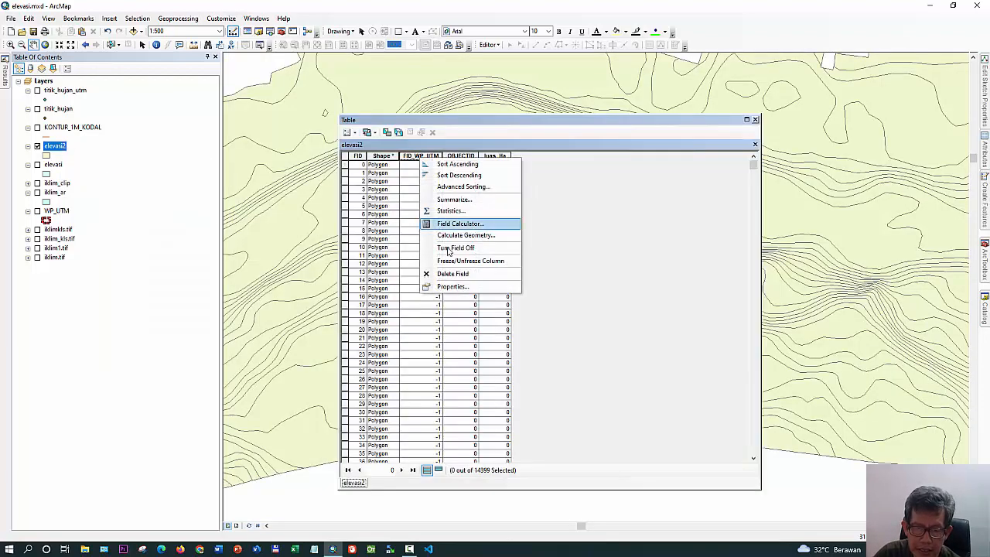
click(460, 273)
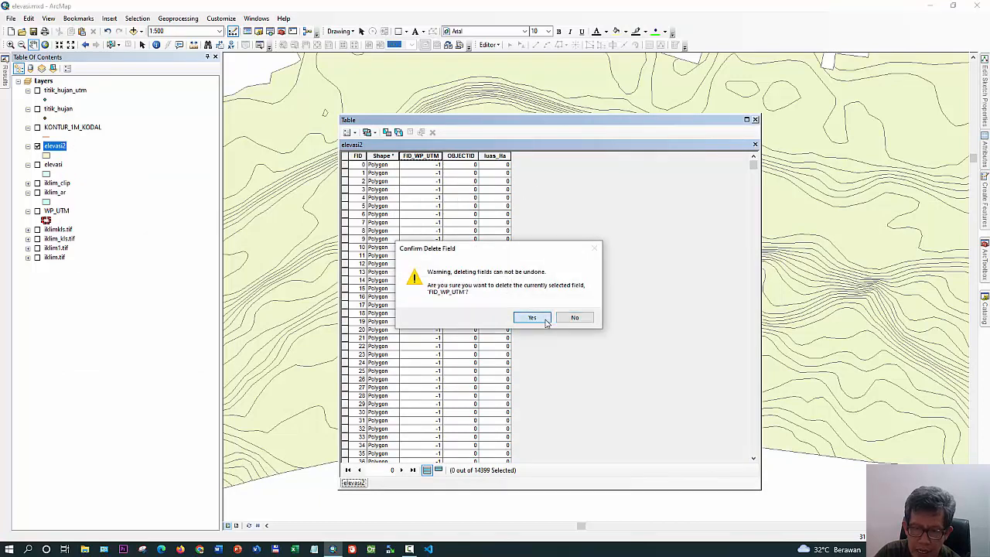
click(532, 317)
right_click(418, 157)
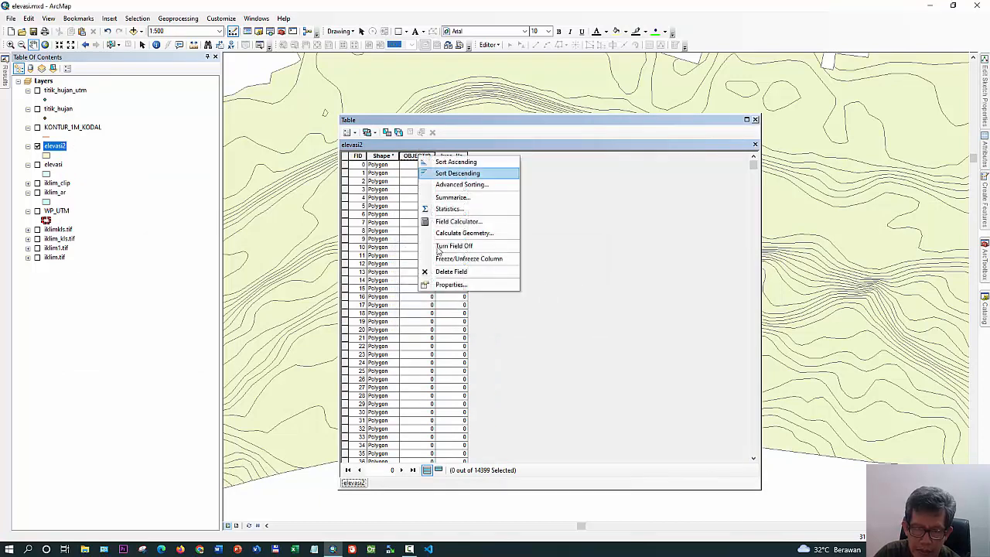
click(460, 269)
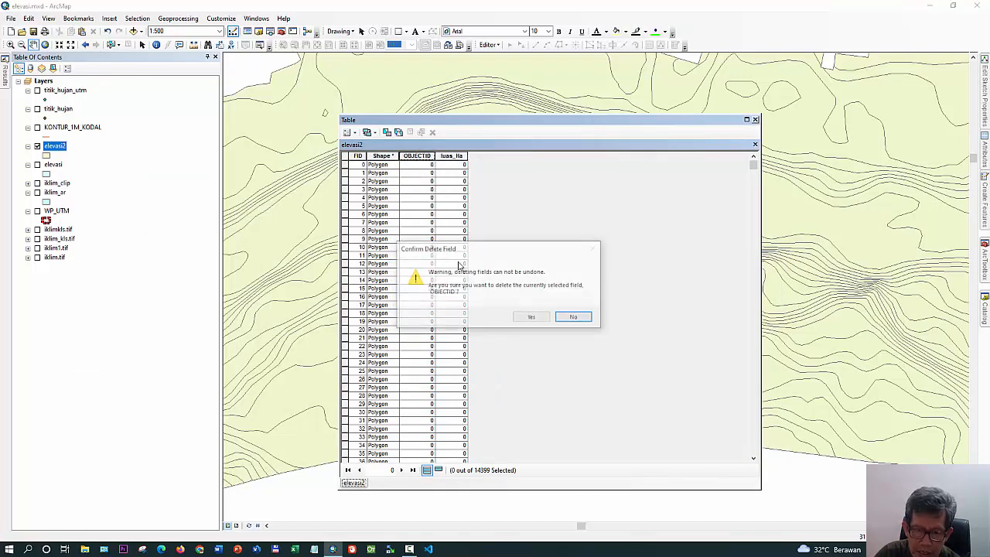
click(539, 317)
click(755, 120)
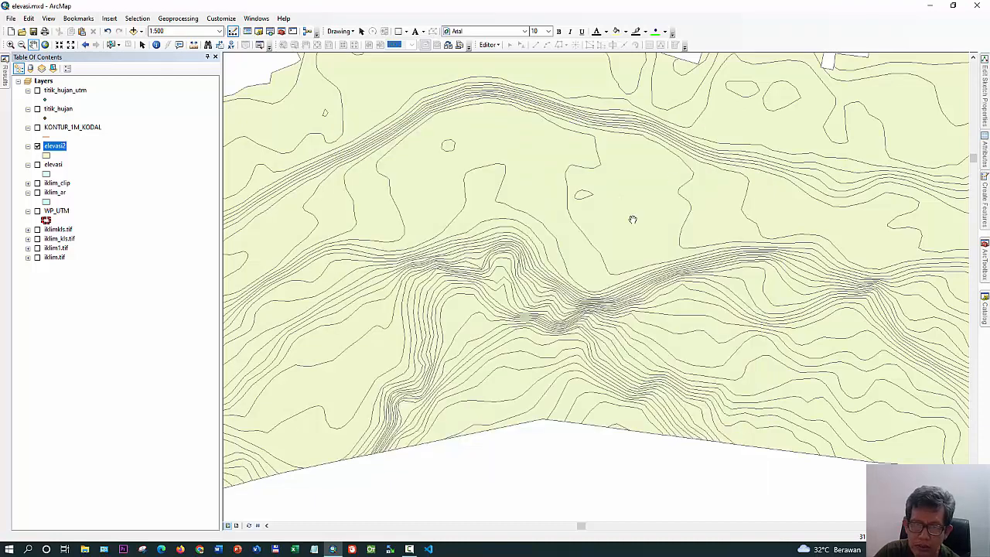
Open the Spatial Join analysis tool with elevasi2 as target features and KONTUR_1M_KODAL as join features
right_click(56, 152)
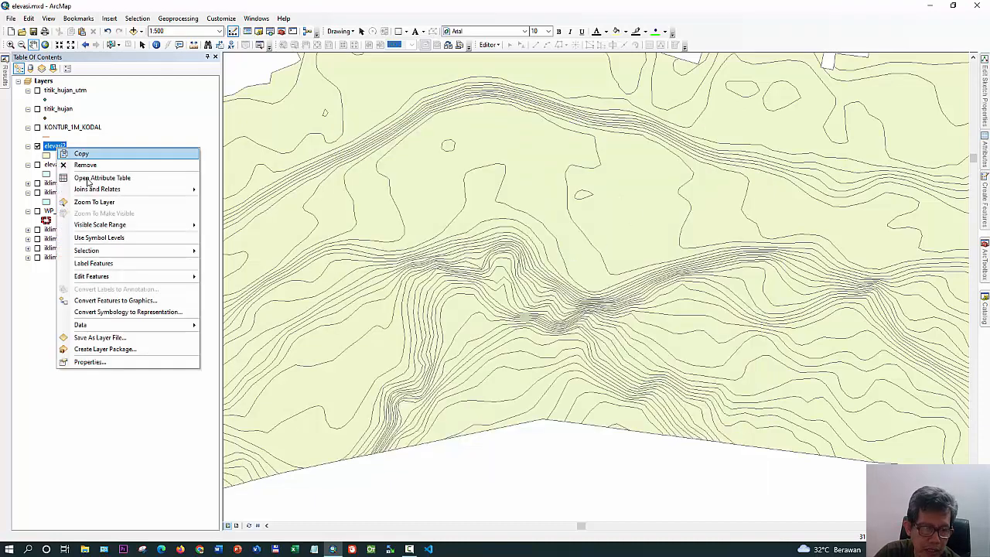
click(108, 203)
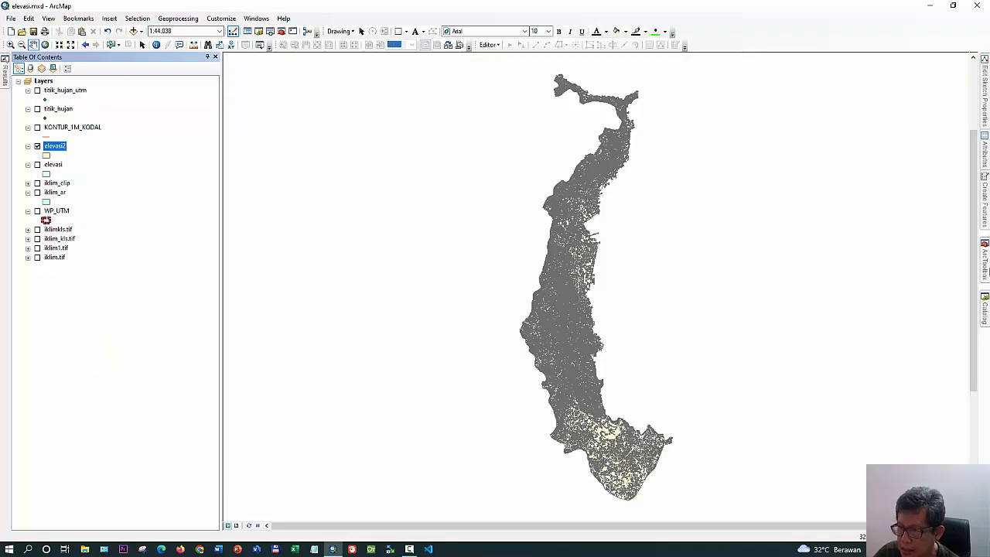
click(984, 263)
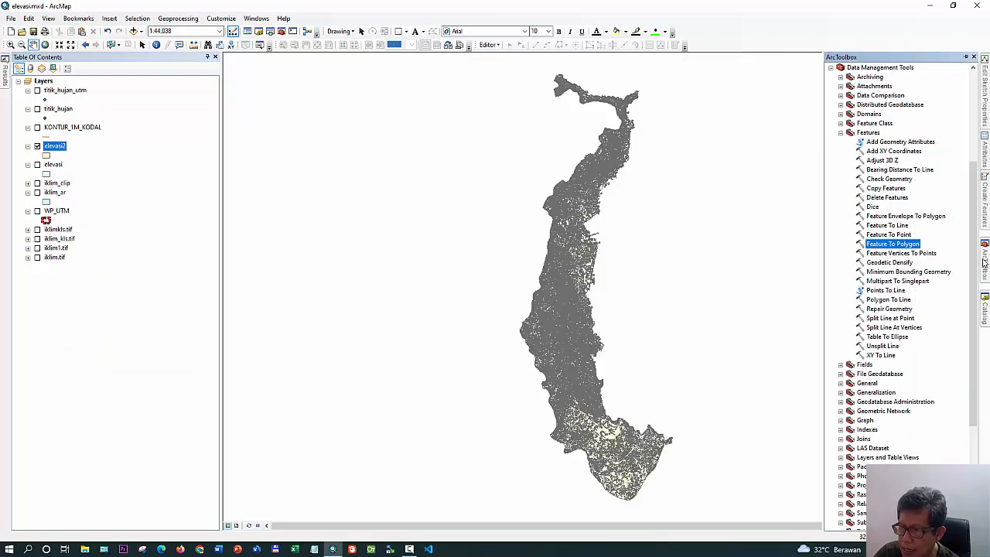
scroll(938, 220, up, 6)
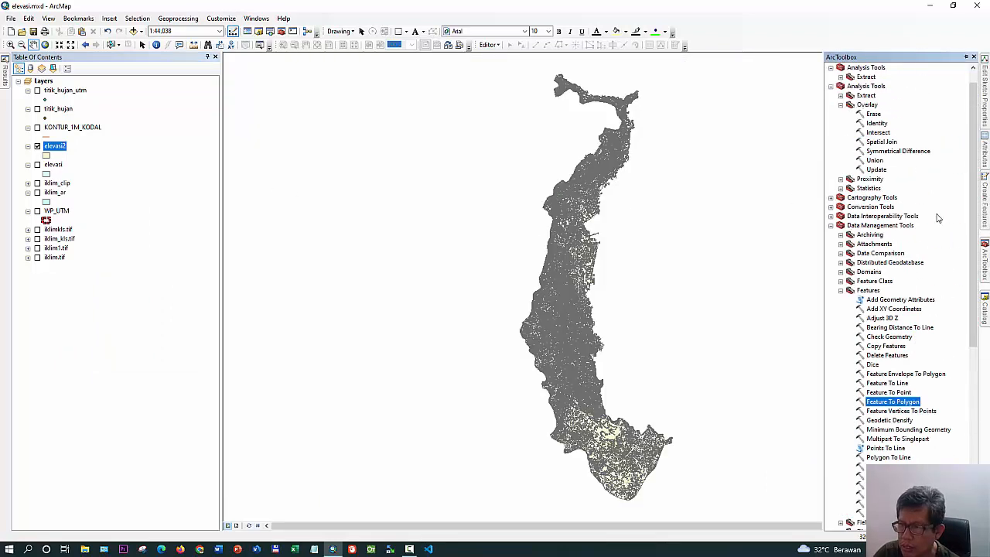
double_click(880, 142)
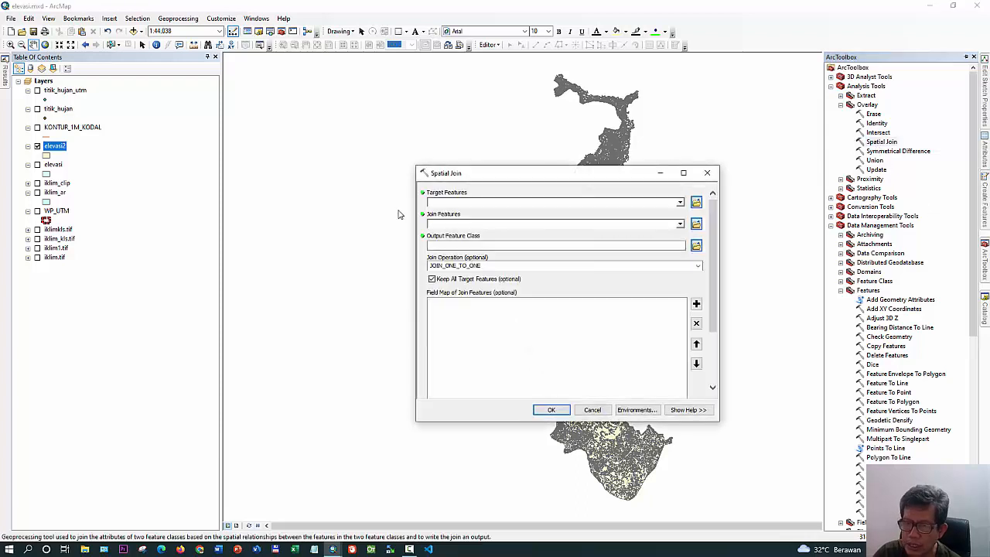
click(181, 159)
drag(57, 153, 442, 206)
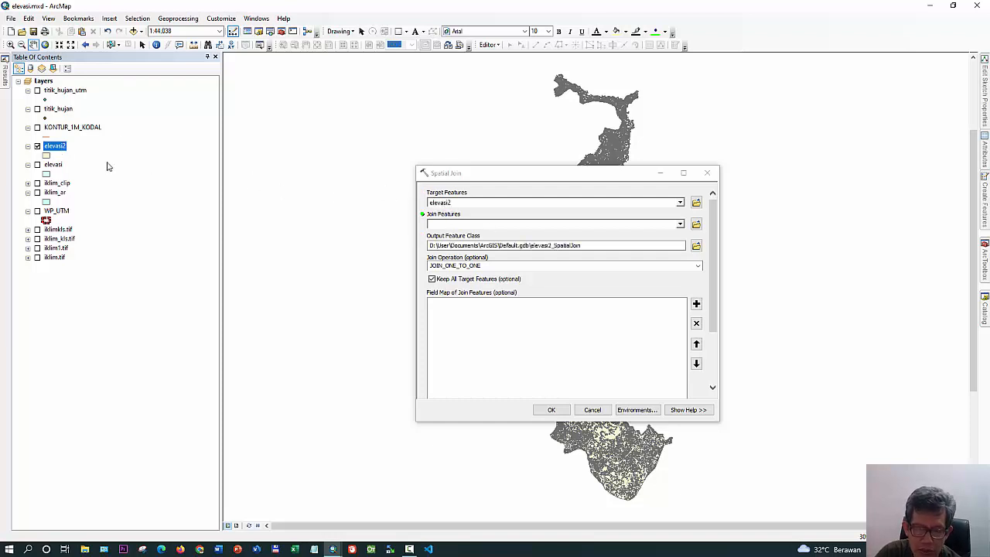
drag(65, 130, 456, 230)
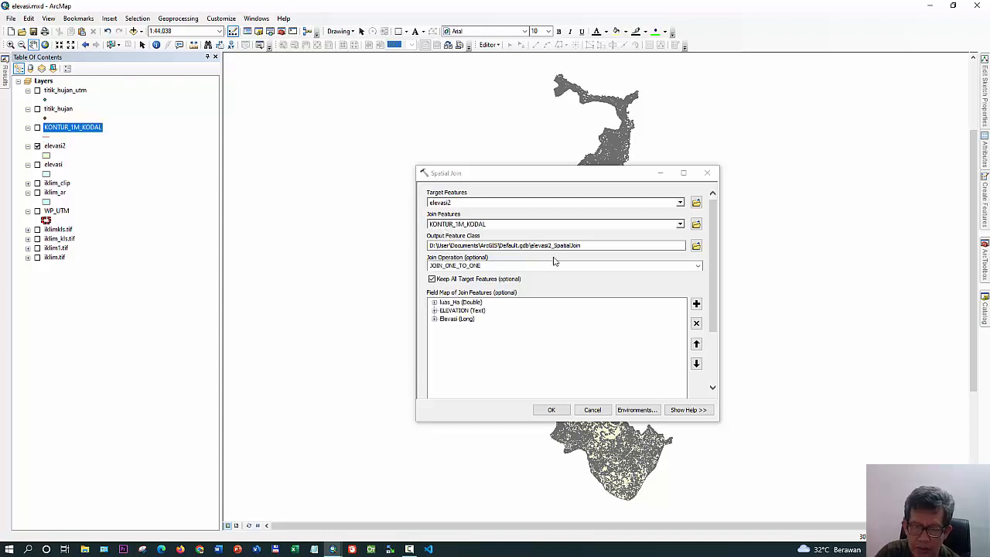
Set the output to elevasi3.shp in the Tips11 folder and run the one-to-one Spatial Join
click(696, 247)
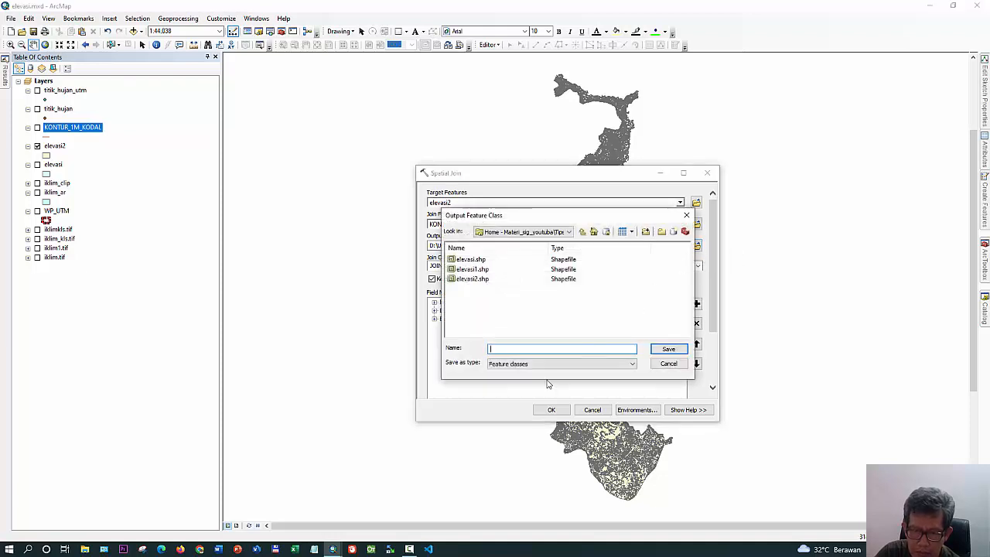
text(elev)
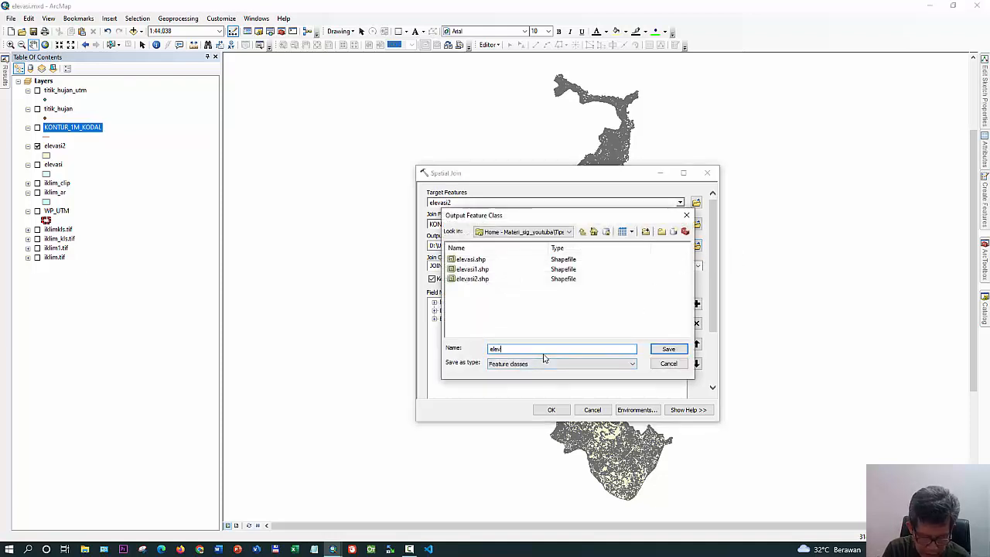
text(asi3)
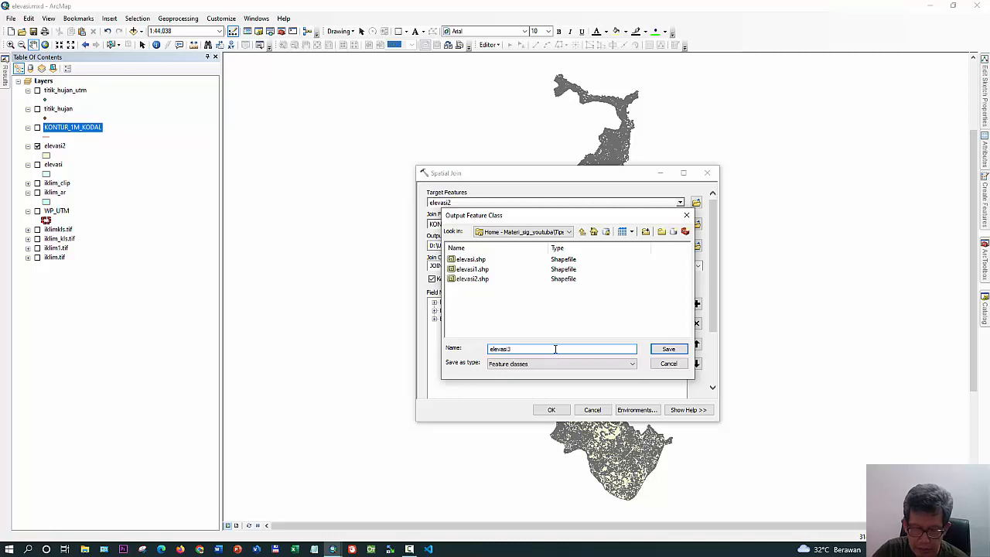
click(668, 348)
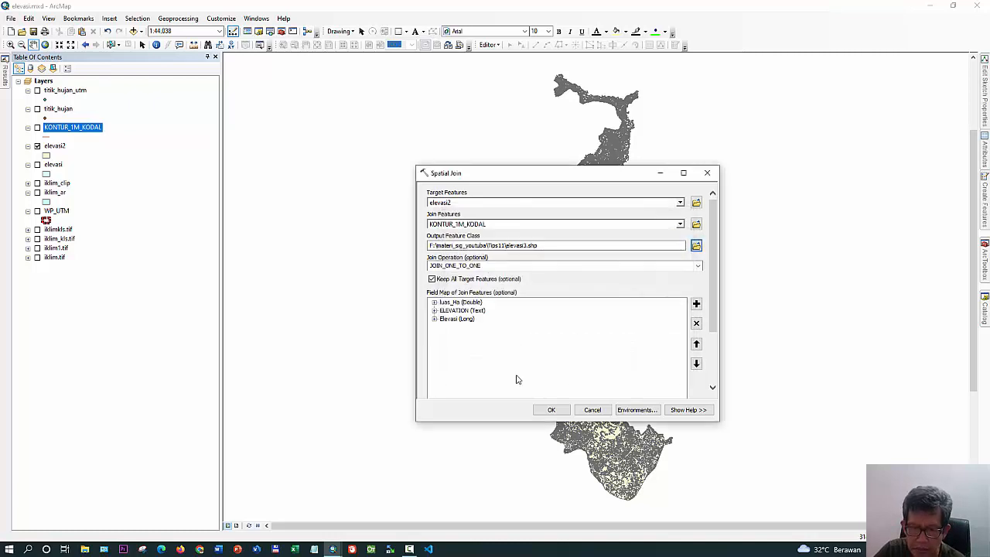
click(548, 410)
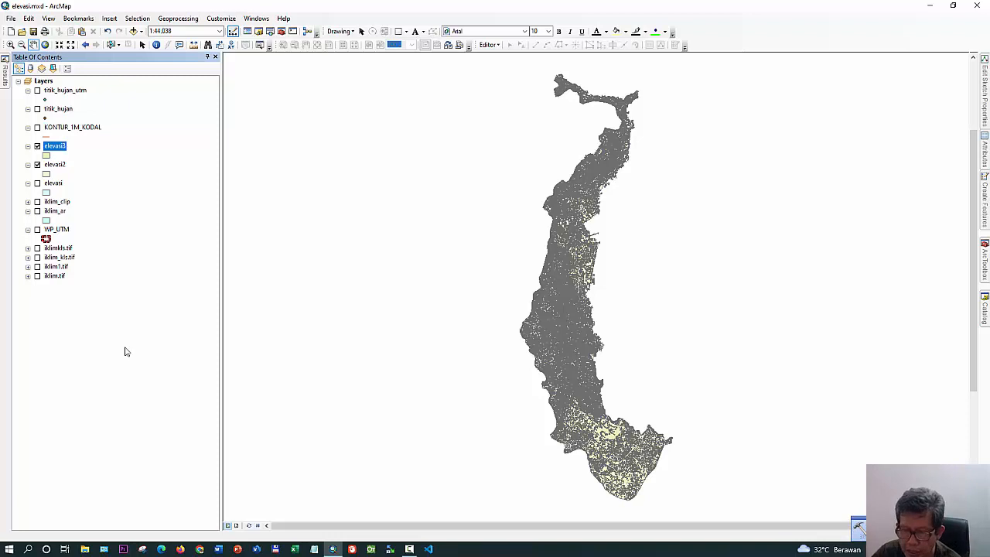
Delete the Join_Count and TARGET_FID fields from the elevasi3 attribute table
right_click(61, 147)
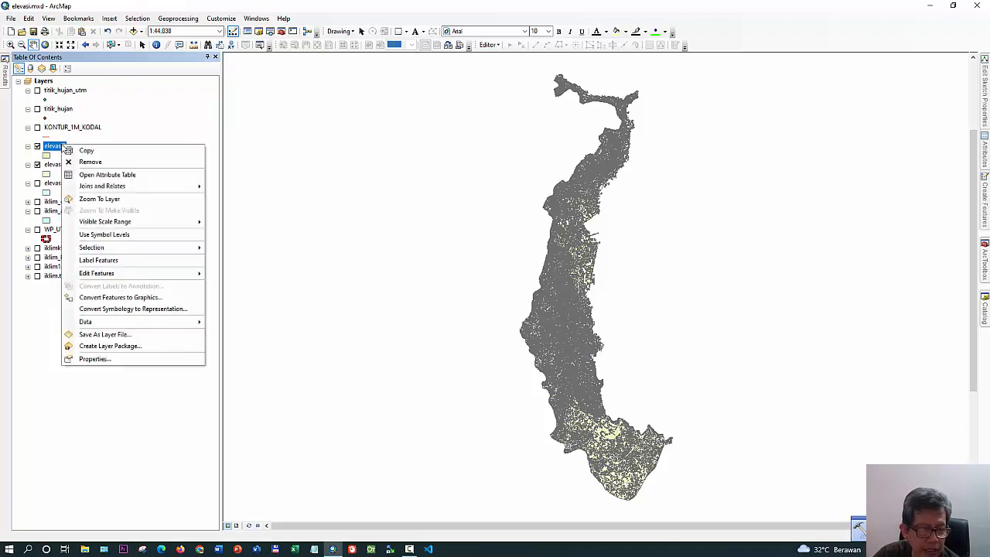
click(101, 172)
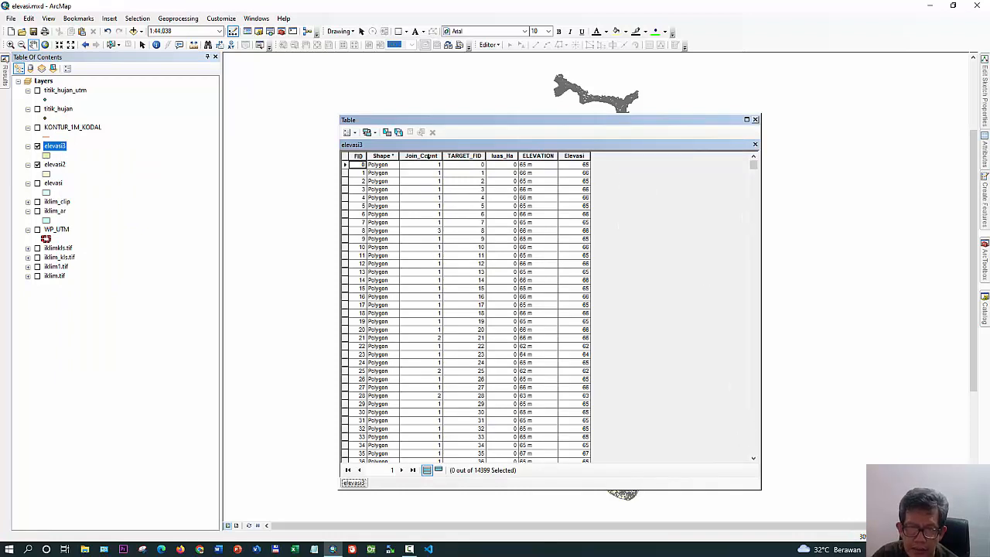
right_click(429, 156)
click(467, 274)
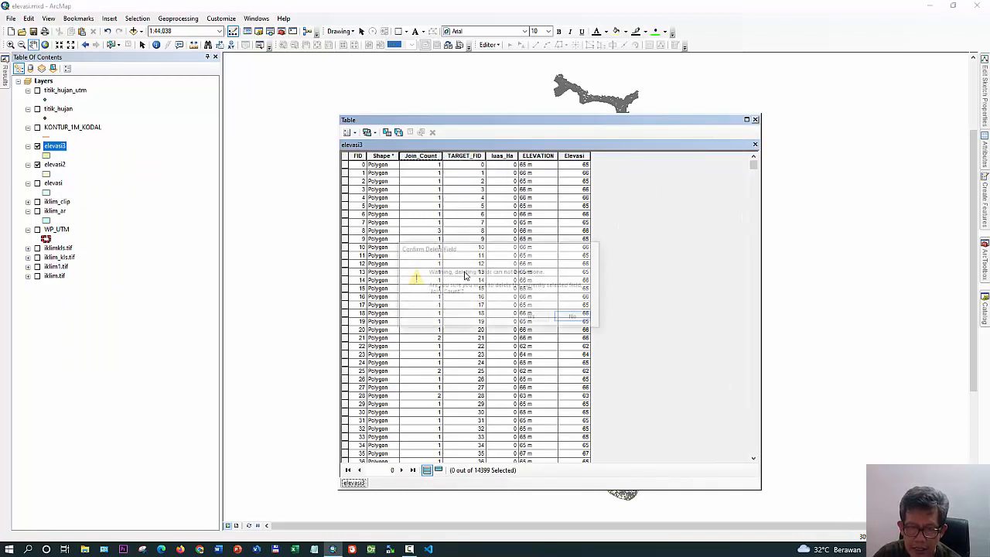
click(532, 318)
right_click(418, 155)
click(454, 273)
click(532, 317)
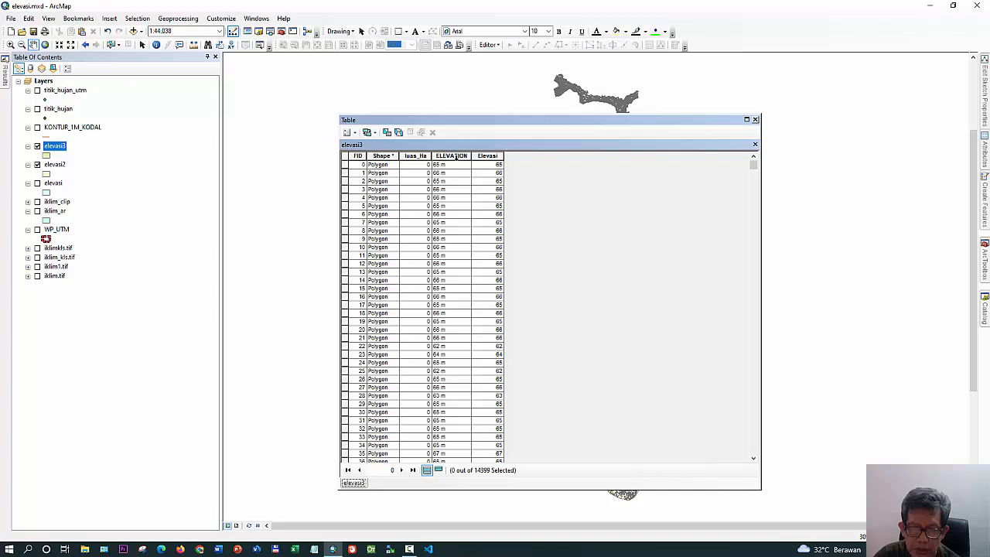
Sort the elevasi3 table by Elevasi in ascending order to check the joined elevations, and close the table
right_click(490, 155)
click(507, 165)
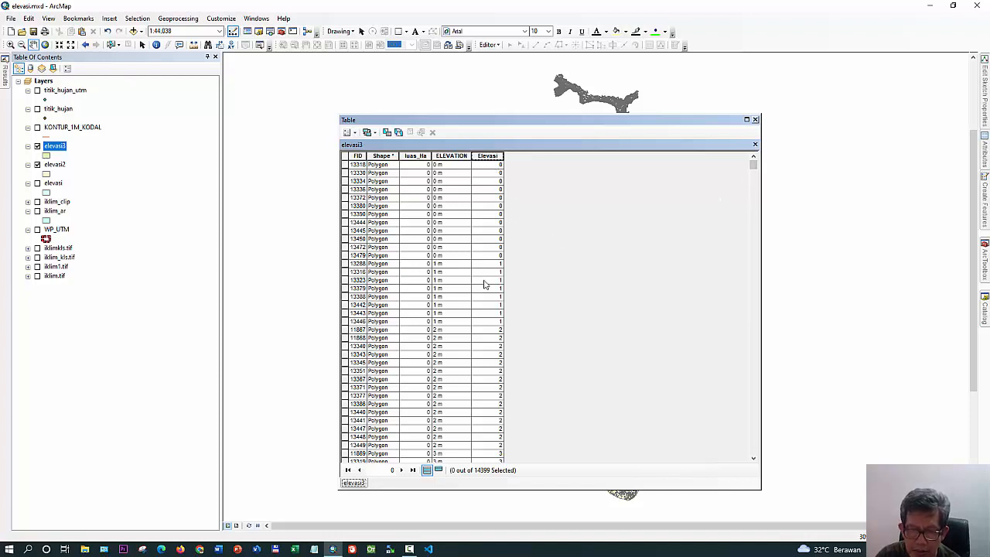
click(754, 120)
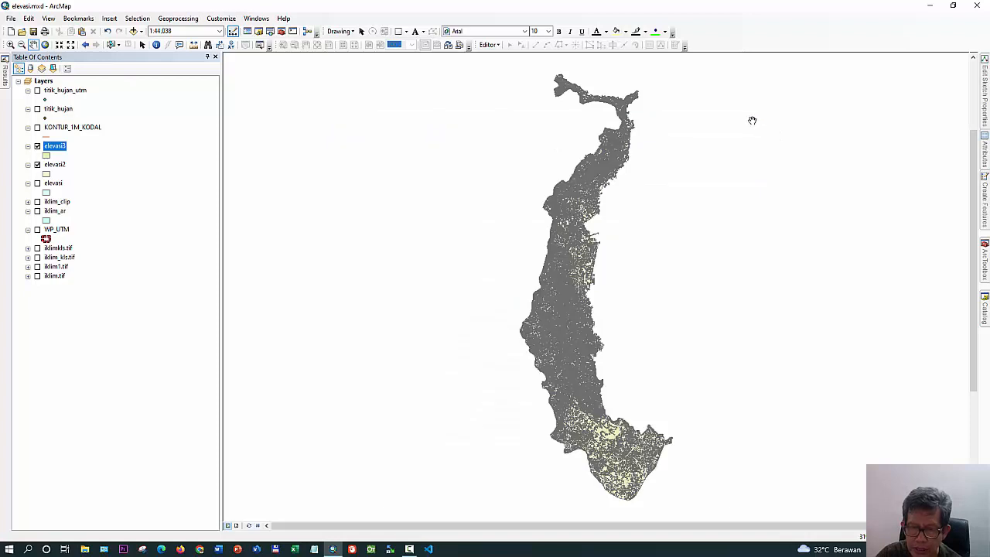
Hide elevasi2 and symbolize elevasi3 by all unique values of Elevasi, using the dark green-yellow-red color ramp
click(37, 164)
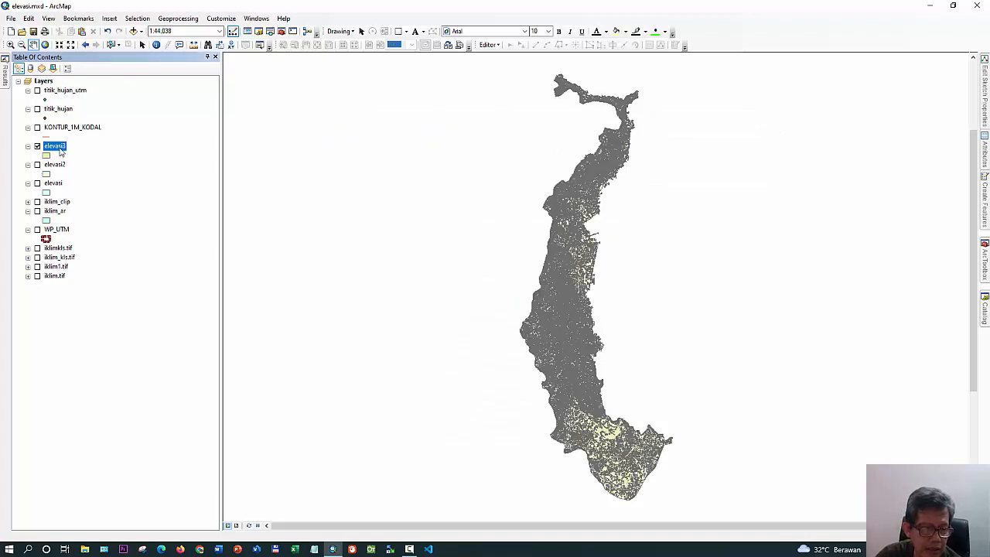
right_click(62, 150)
click(98, 362)
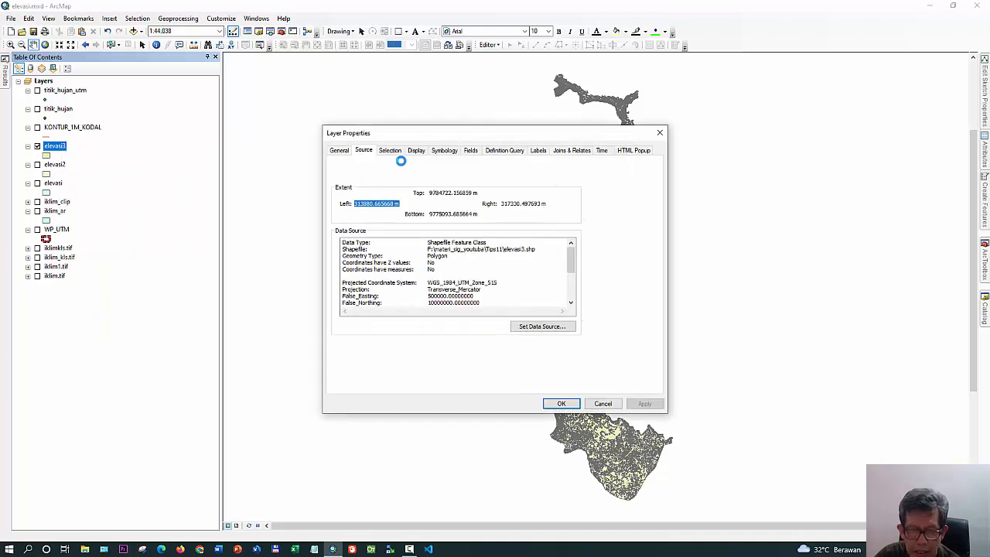
click(440, 153)
click(346, 186)
click(436, 190)
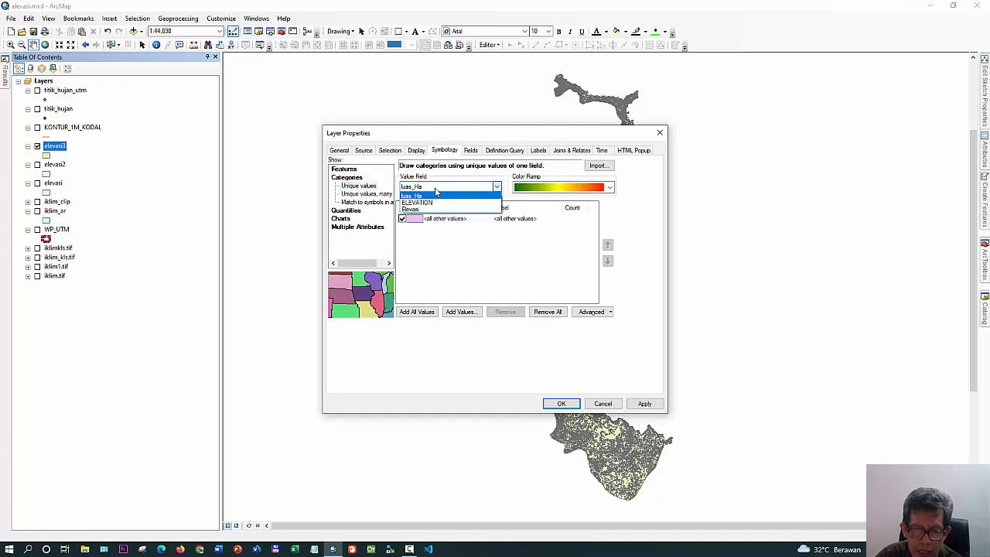
click(431, 209)
click(418, 313)
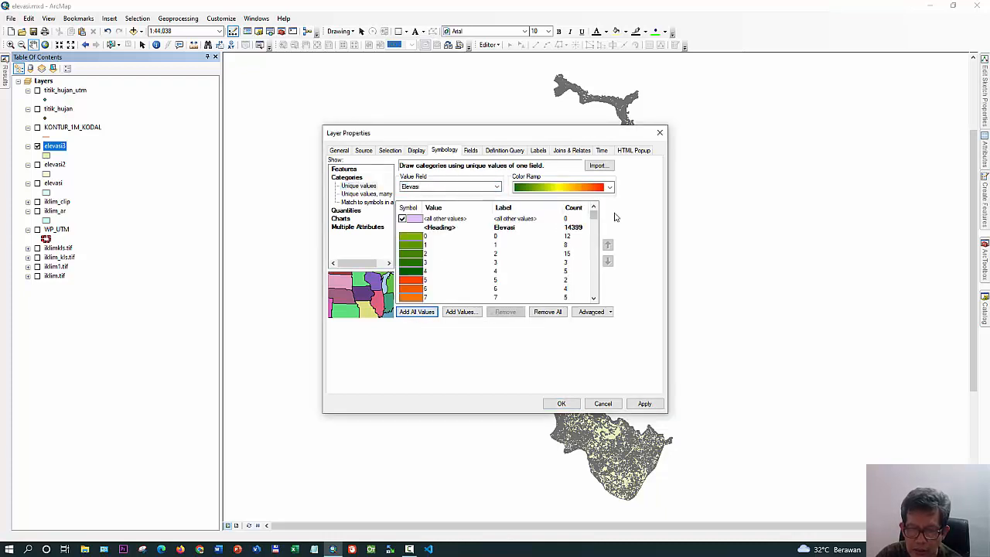
click(610, 188)
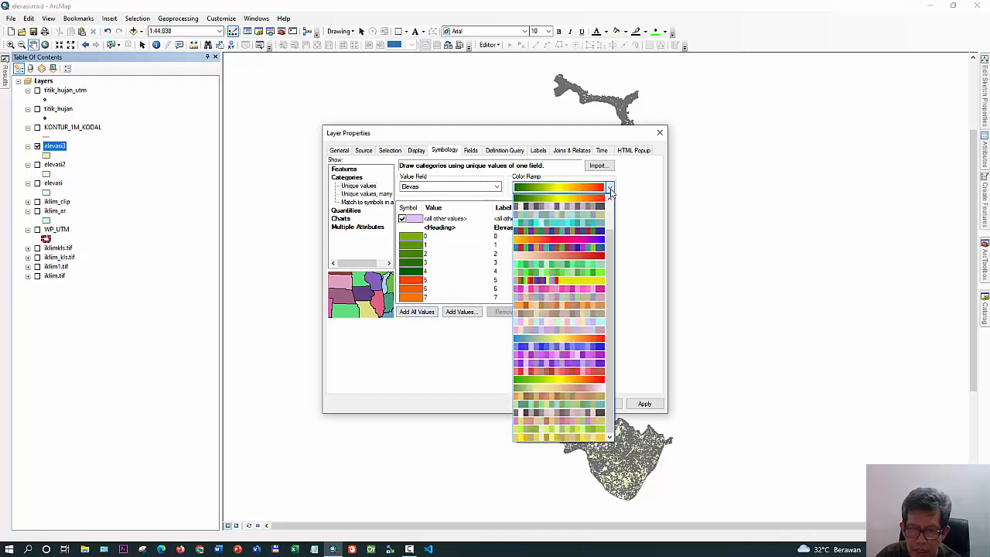
click(594, 200)
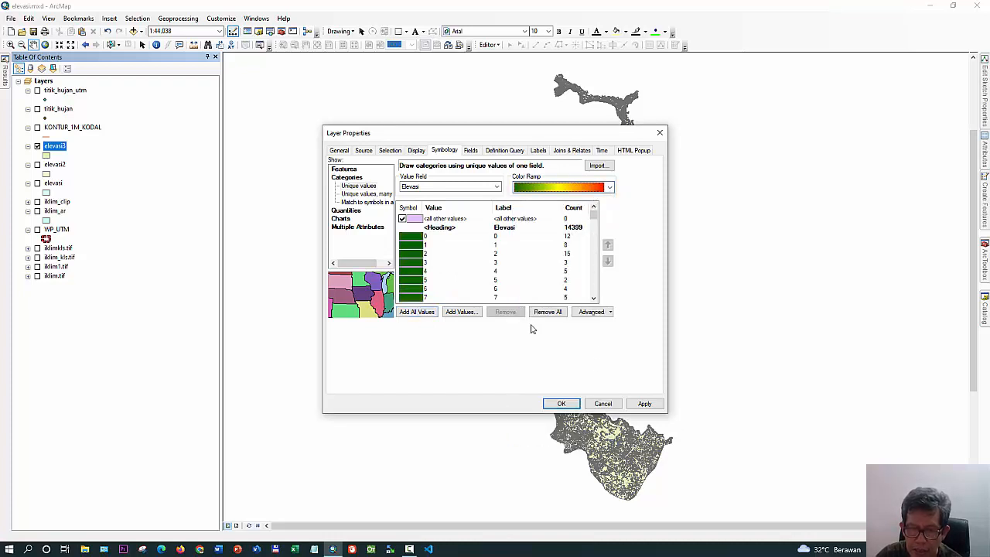
Change the outline color of all elevasi3 symbols at once and apply the symbology to the layer
right_click(455, 222)
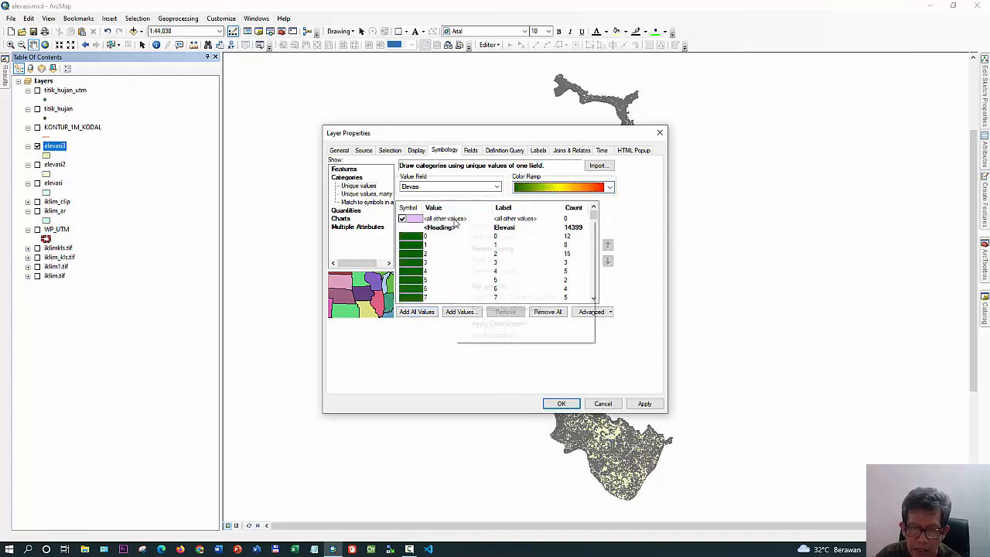
click(499, 309)
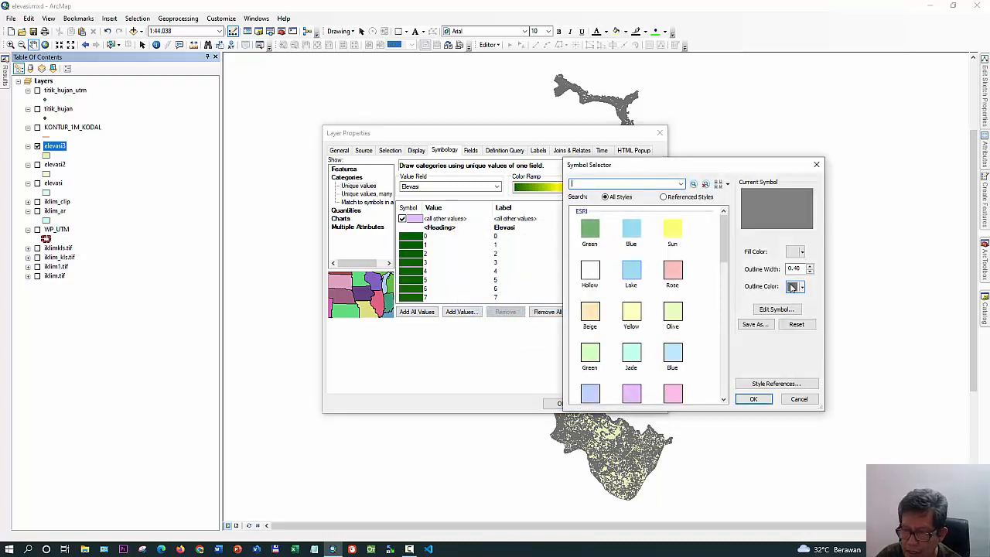
click(794, 287)
click(822, 302)
click(752, 398)
click(559, 404)
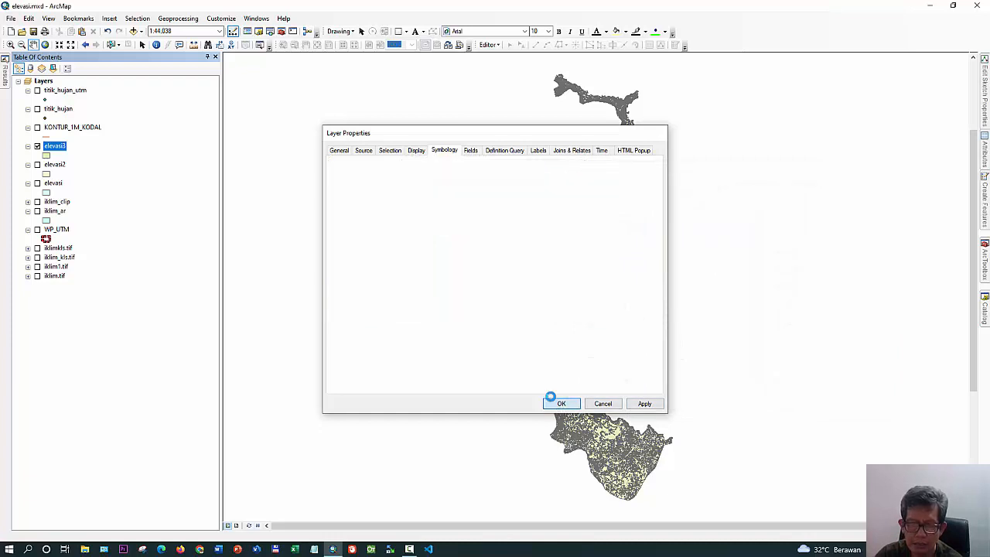